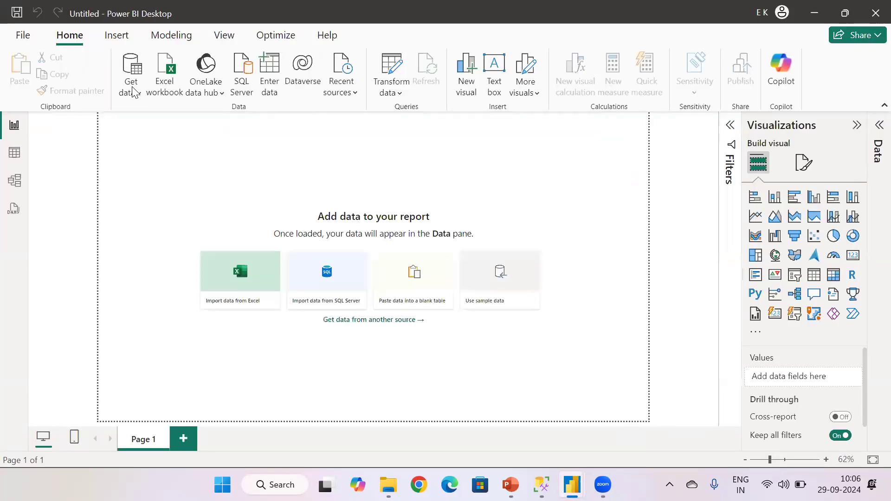
Start a SQL Server database connection, set the server to EGINIUS and begin the database name with Adventure
left_click(132, 88)
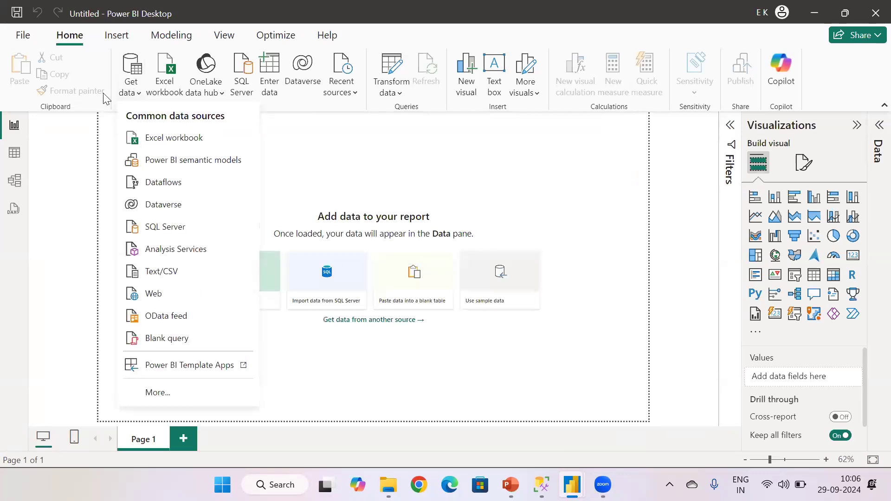
left_click(175, 226)
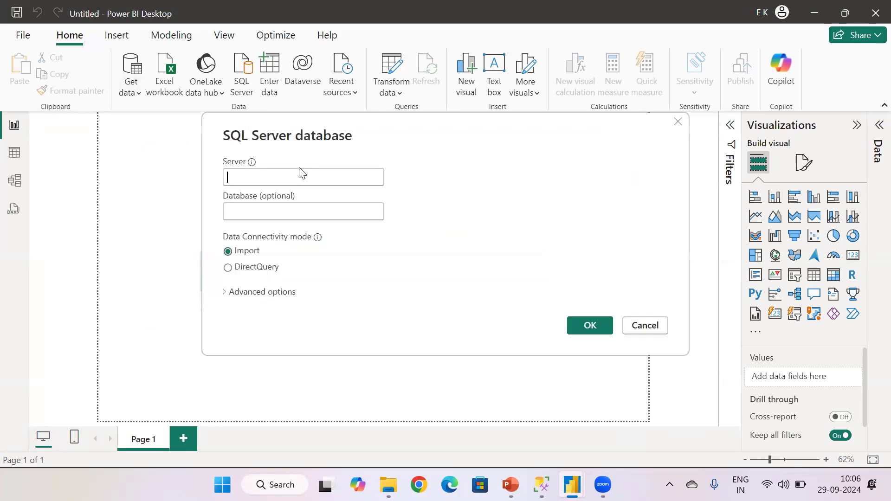
left_click(280, 181)
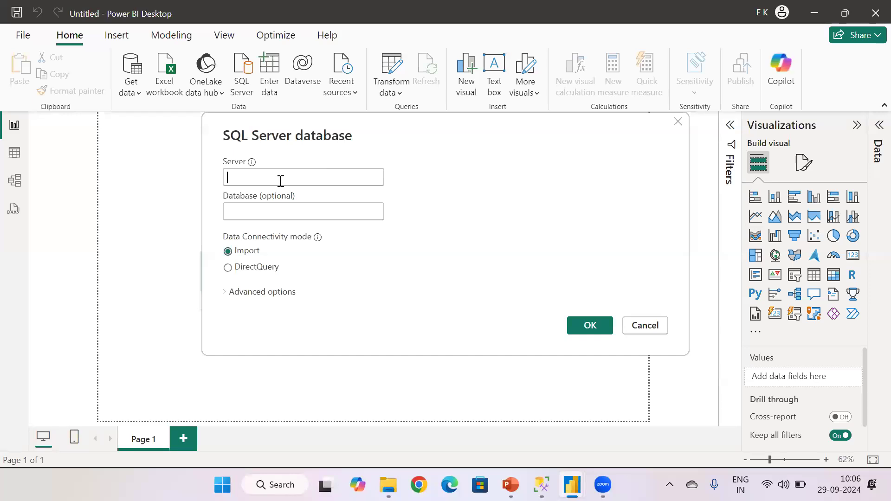
type("EGNI")
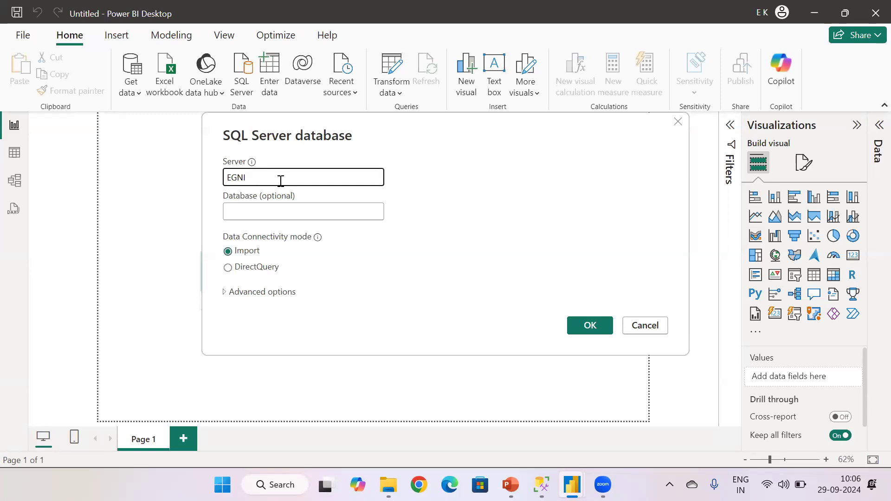
key("BackSpace")
key("BackSpace")
type("INIUS")
key("Tab")
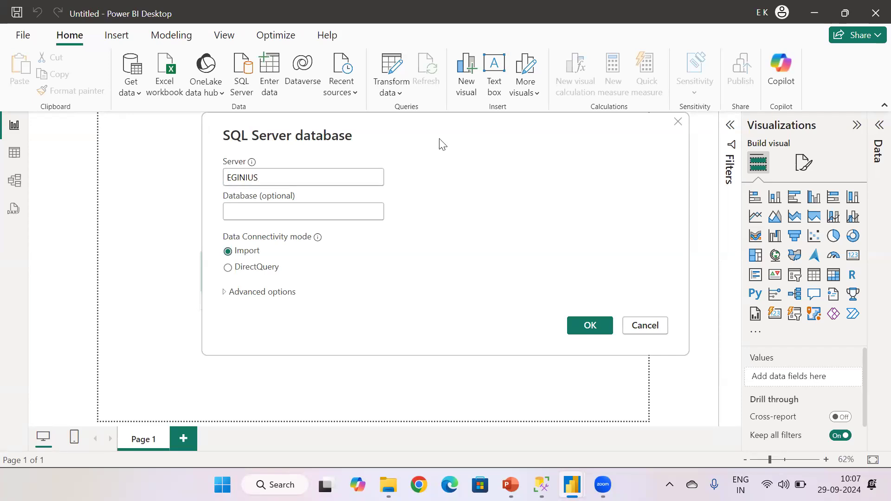
type("Adventure")
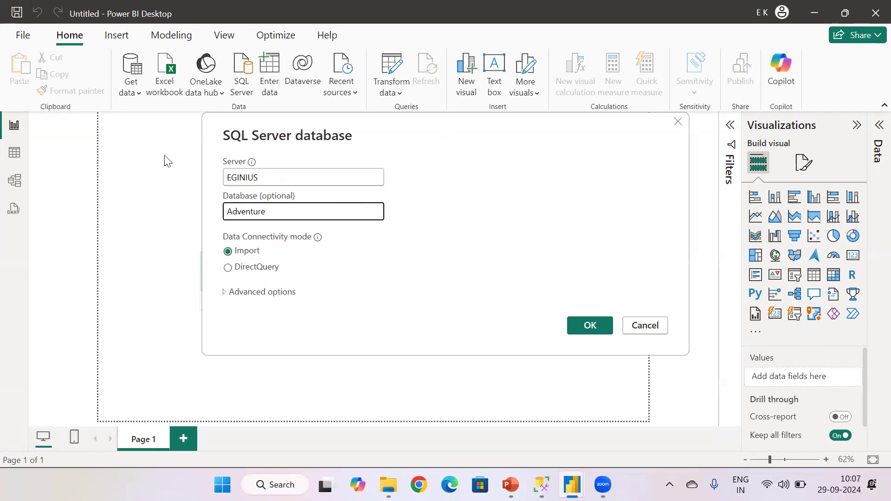
Switch to SQL Server Management Studio and list the databases on the ENGINIUS server to check their exact names
left_click(541, 484)
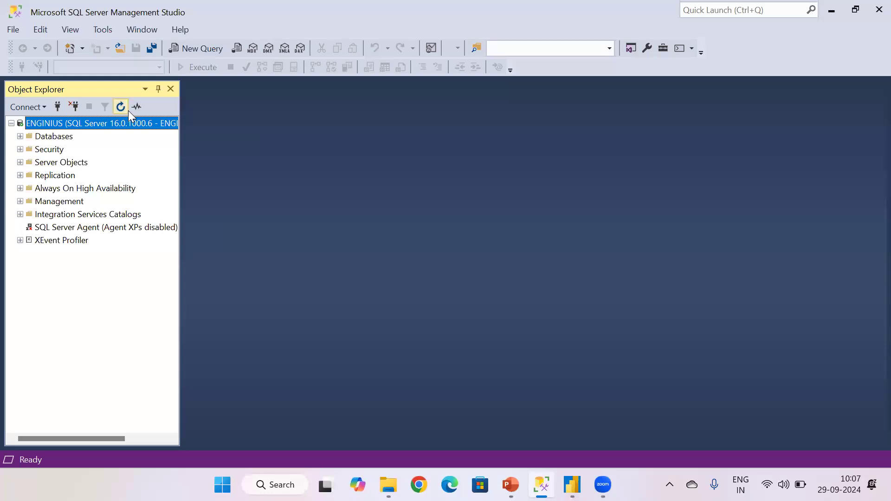
left_click(20, 136)
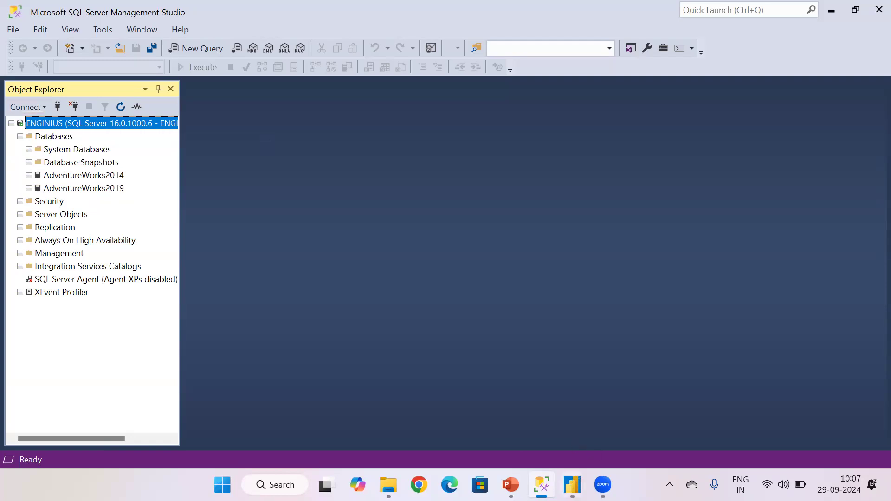
Switch back to the Power BI Desktop window with the open connection dialog and complete the database name as AdventureWorks2019
mouse_move(541, 484)
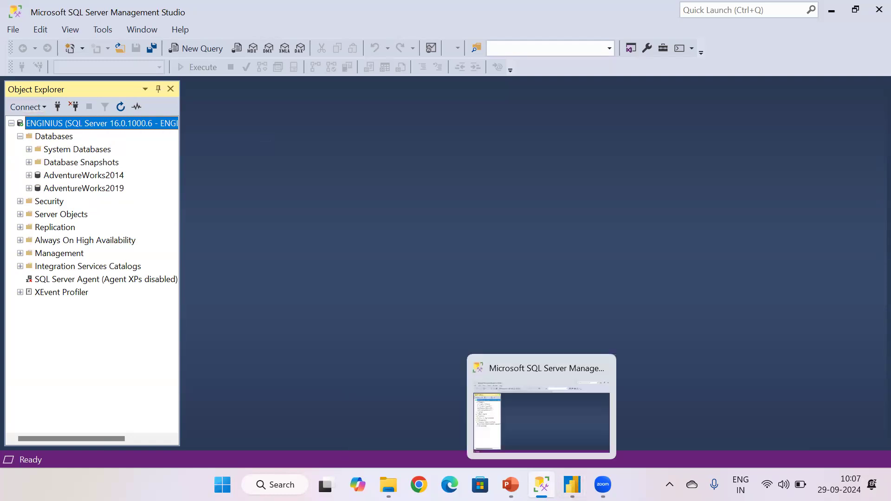
mouse_move(572, 484)
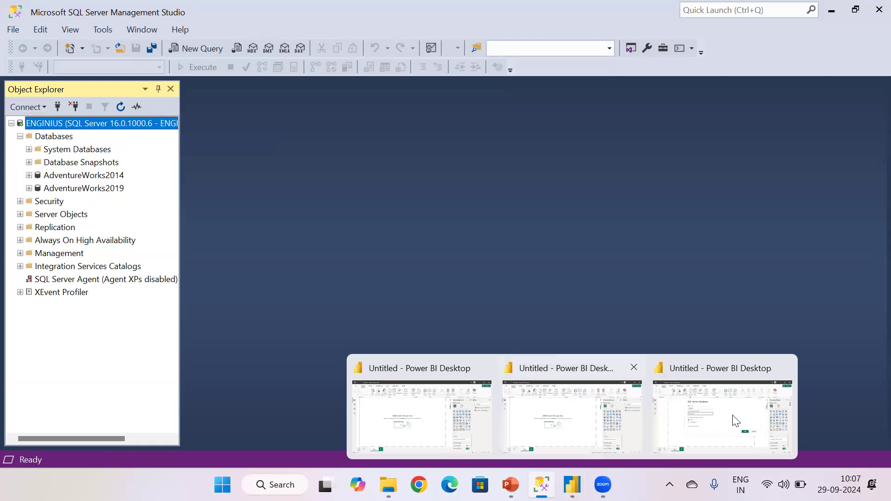
left_click(722, 413)
left_click(293, 214)
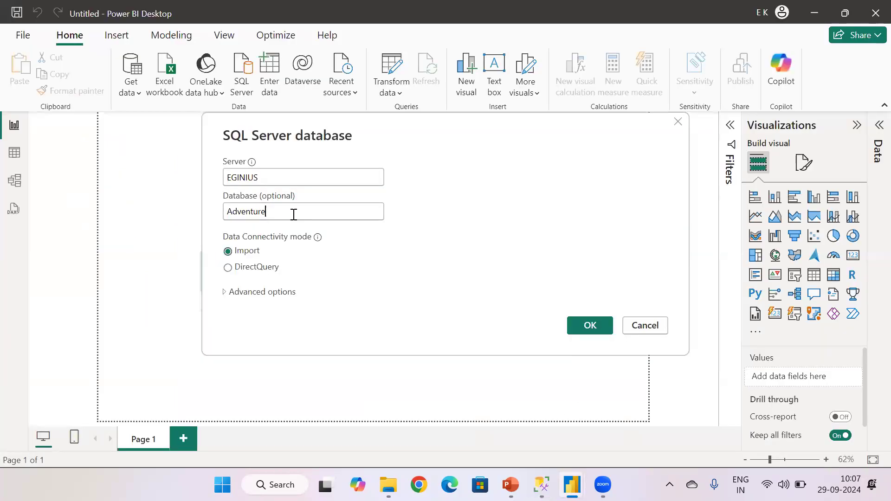
type("Work")
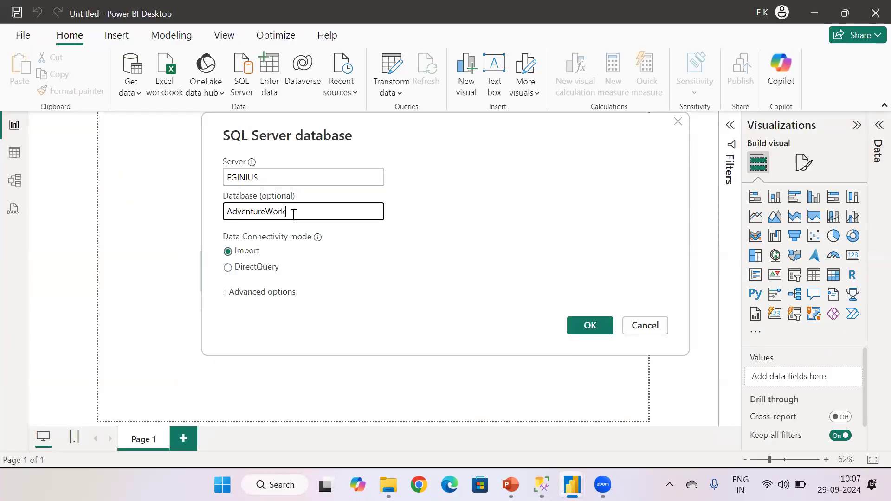
type("s2019")
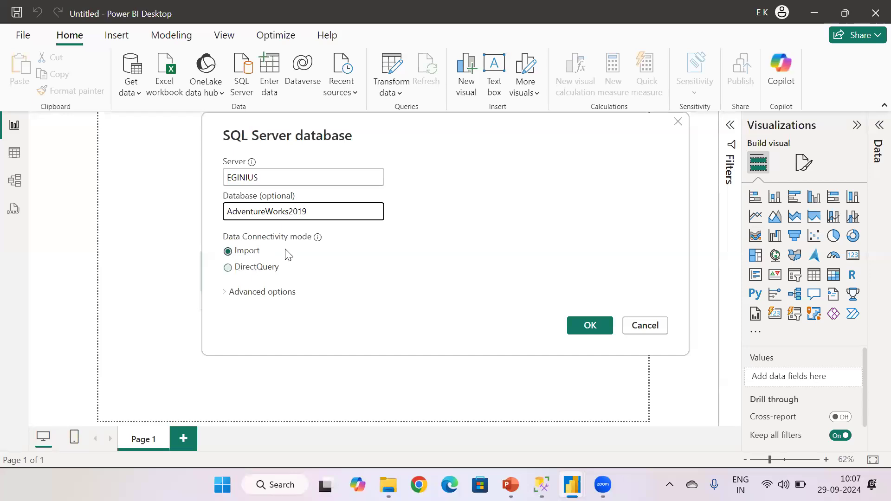
Set the data connectivity mode to DirectQuery and try to connect with the current Windows credentials
left_click(228, 267)
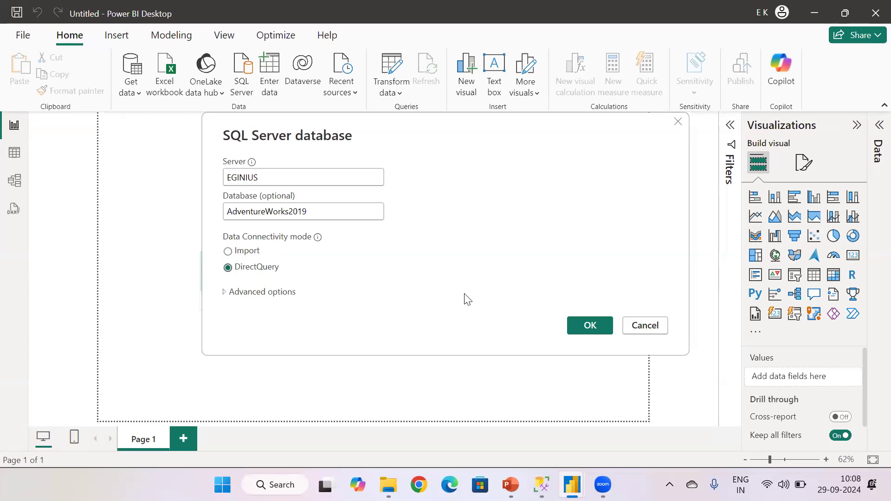
left_click(586, 328)
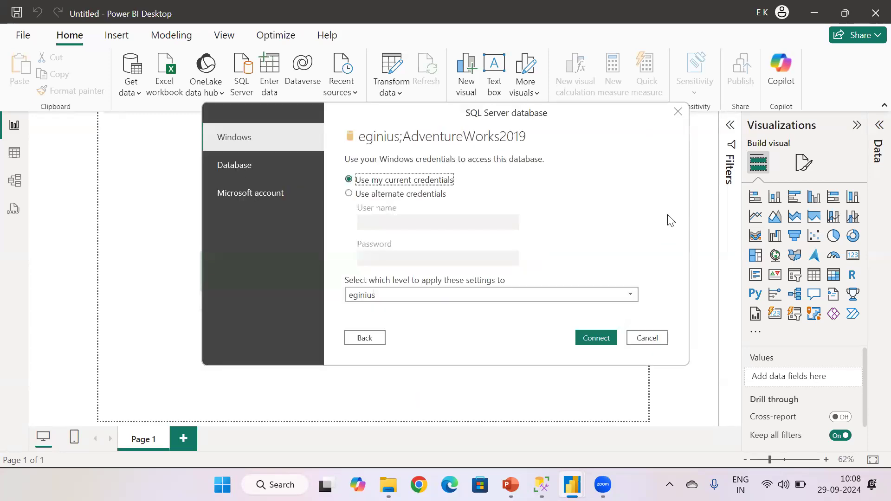
left_click(596, 339)
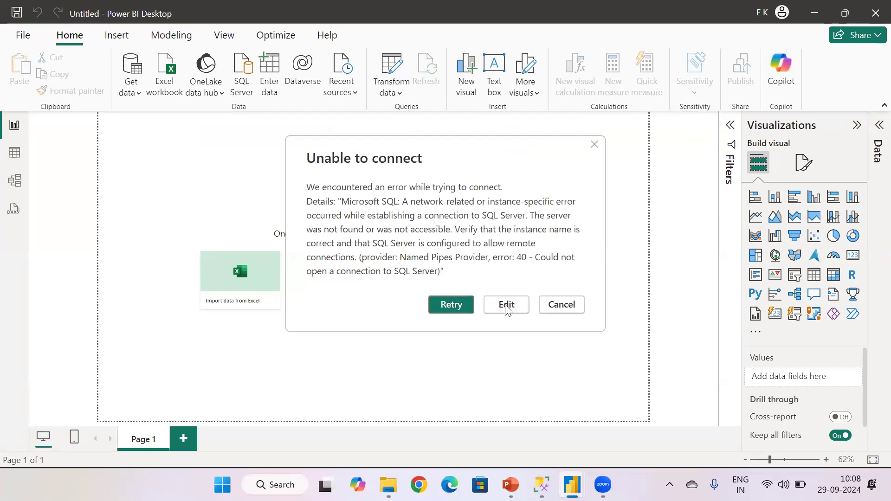
Edit the connection to correct the server name to ENGINIUS and connect to the database again
left_click(506, 305)
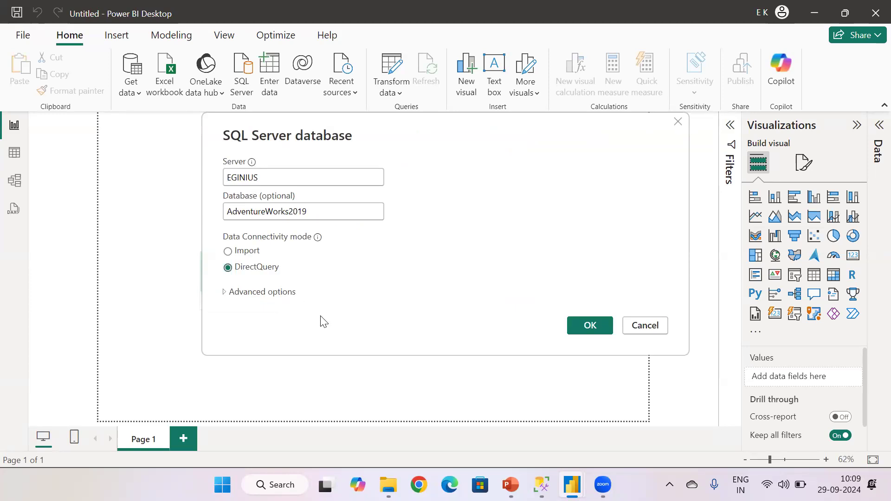
key("Right")
type("N")
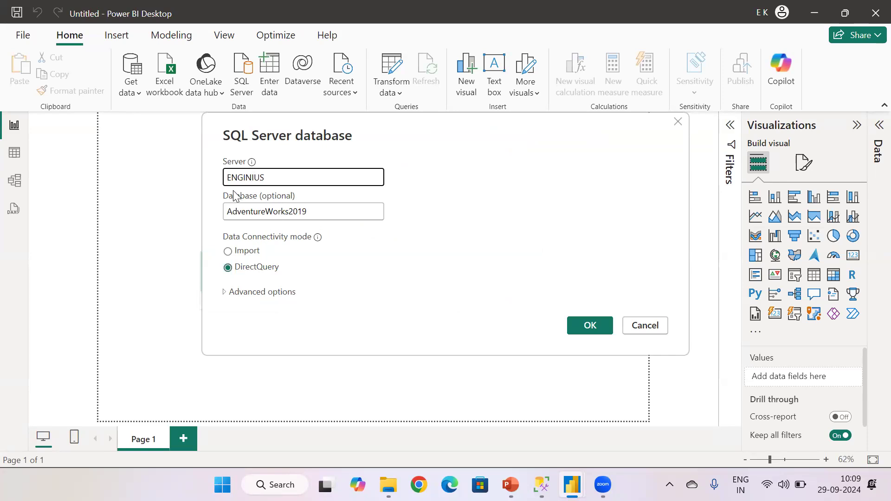
left_click(583, 327)
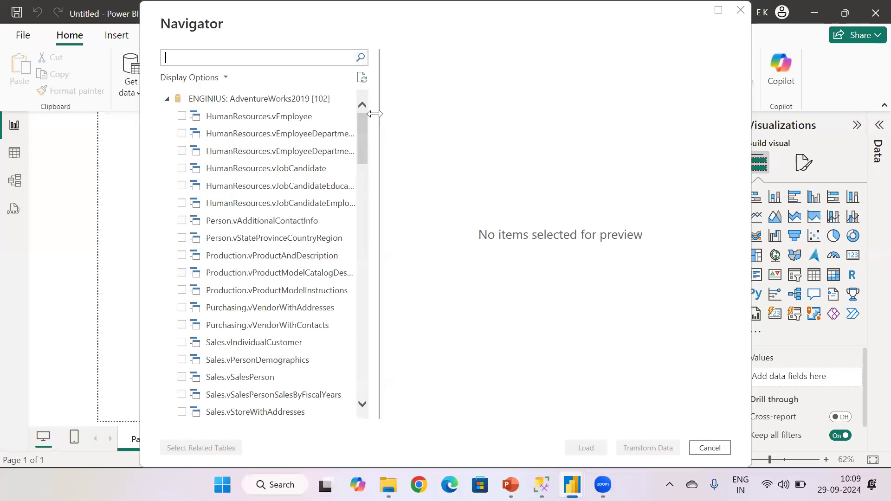
Find the Sales.CountryRegionCurrency and Sales.Customer tables in AdventureWorks2019, select both and load them into the report
left_click_drag(365, 130, 364, 348)
scroll(284, 253, "up", 3)
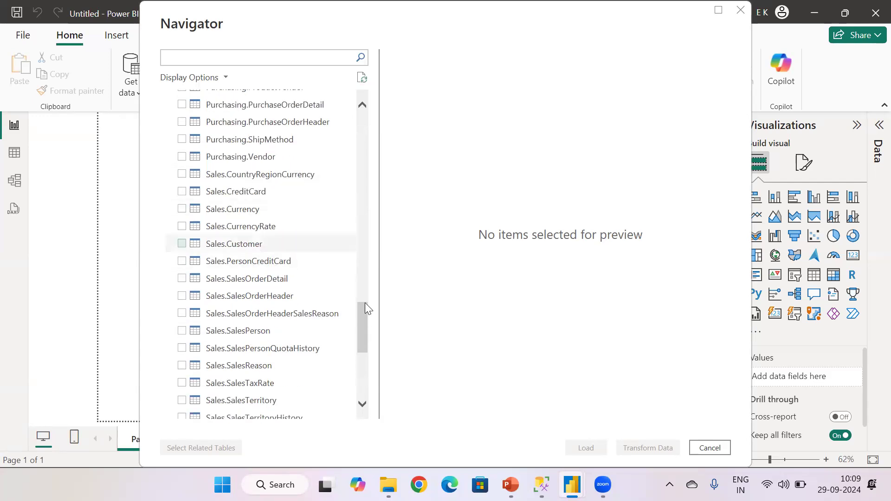
scroll(364, 328, "up", 3)
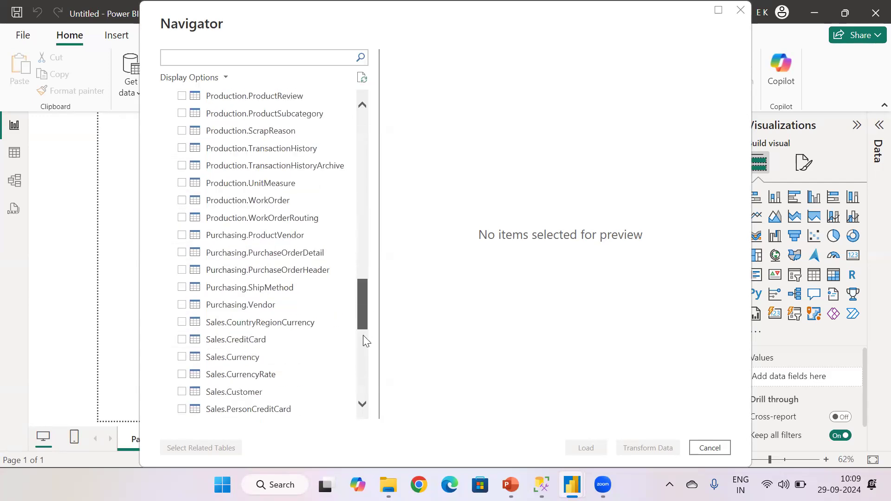
scroll(363, 338, "down", 4)
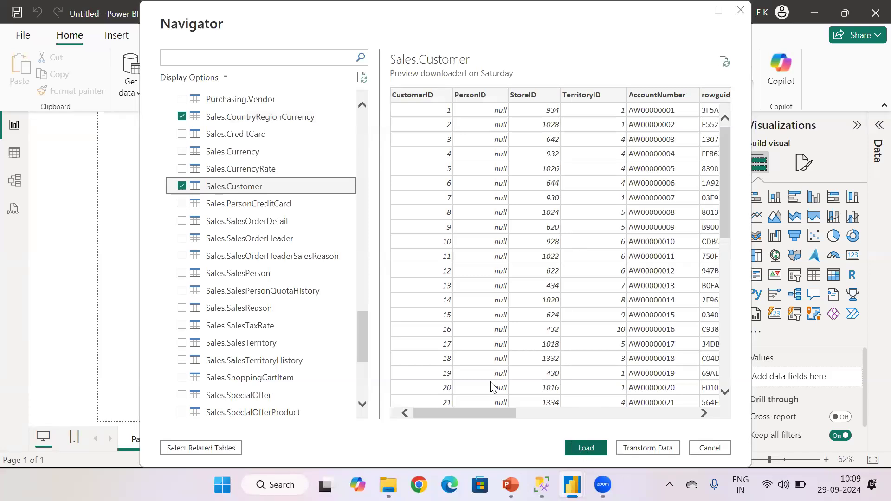
key("Escape")
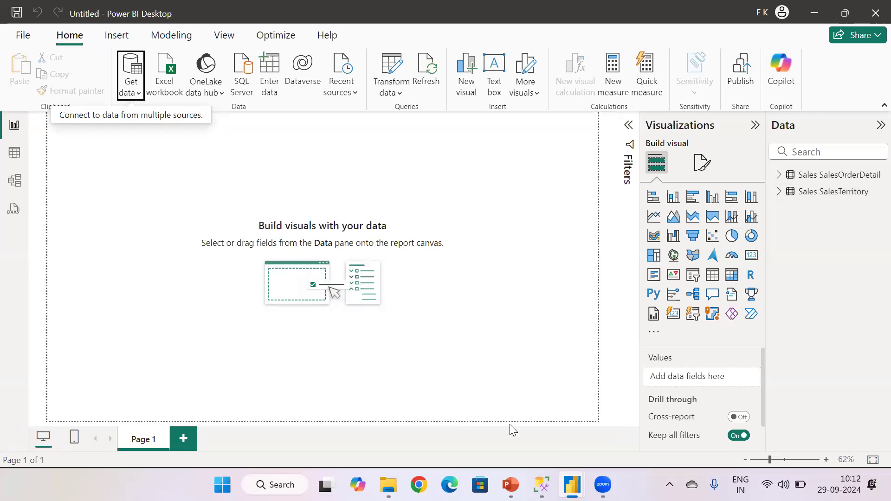
Switch between the open Power BI Desktop reports to compare the available views and storage modes of the Import and DirectQuery reports
mouse_move(571, 484)
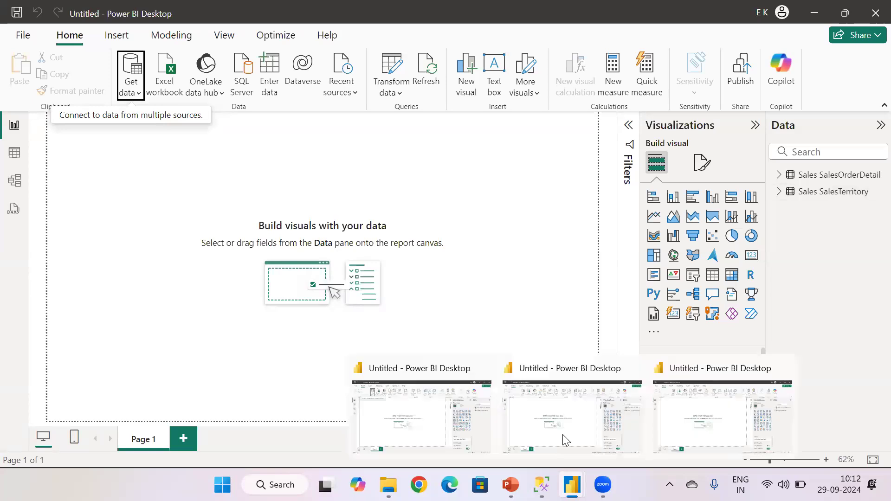
left_click(560, 434)
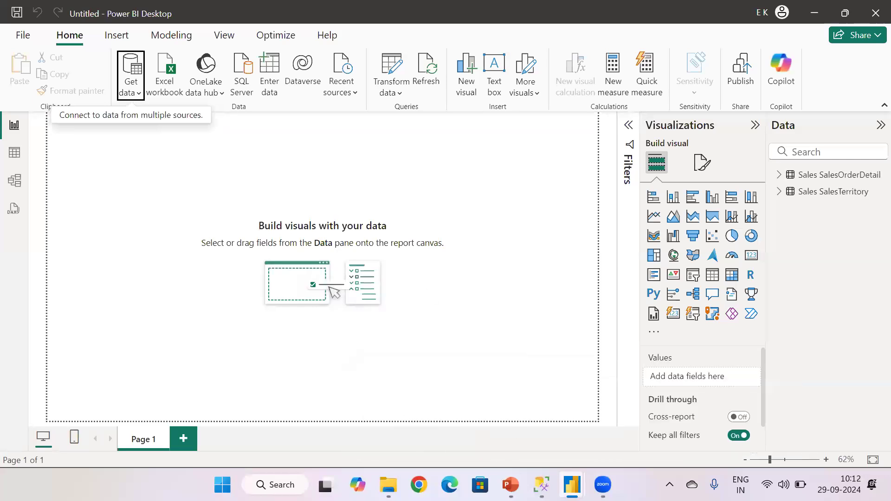
mouse_move(541, 483)
mouse_move(571, 485)
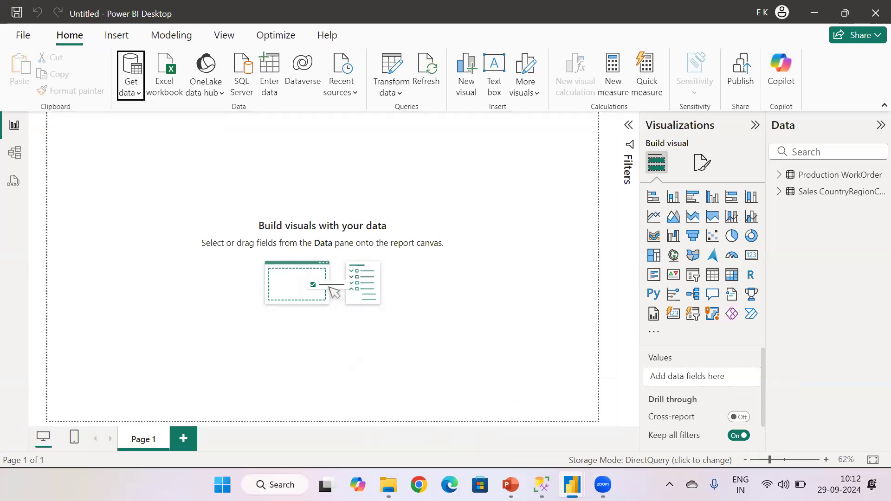
left_click(423, 419)
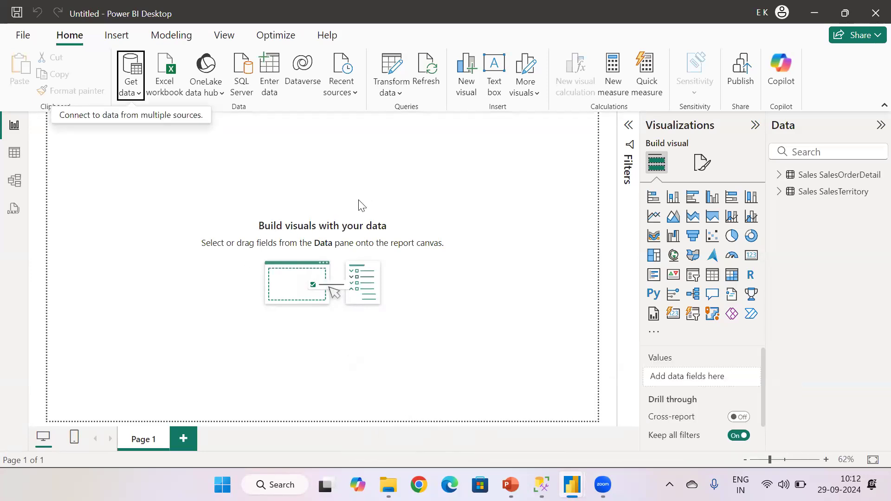
left_click(554, 403)
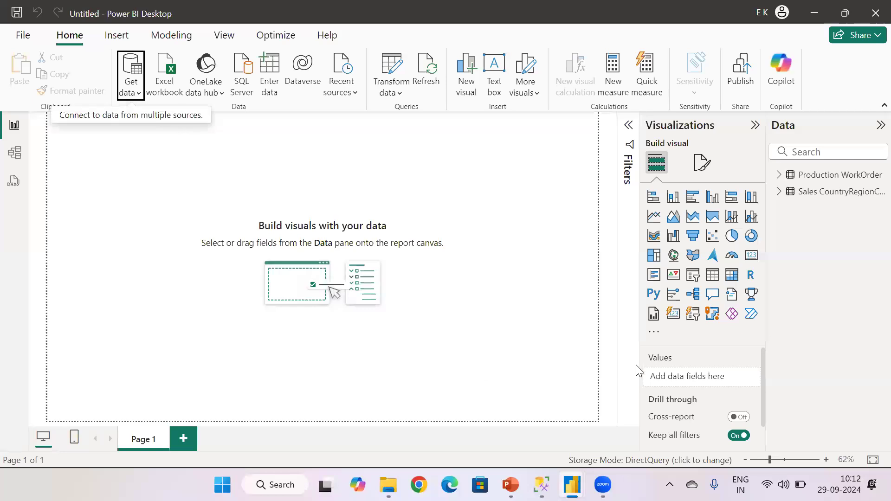
mouse_move(572, 480)
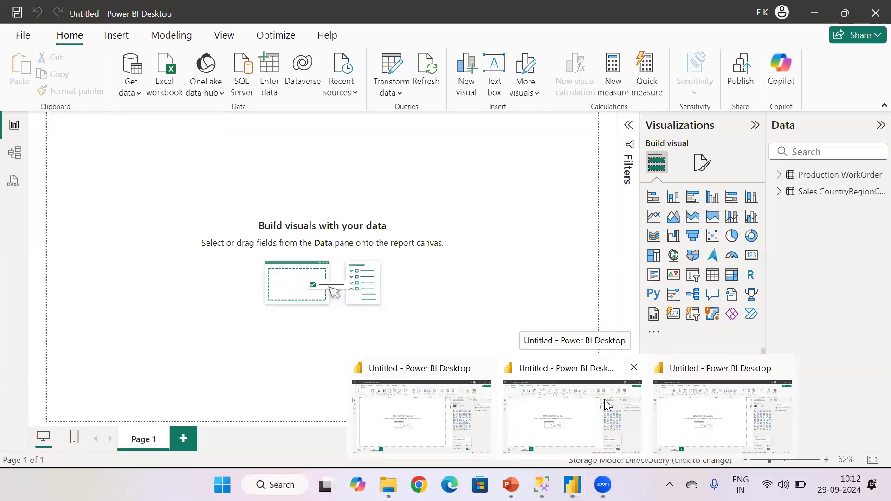
left_click(688, 408)
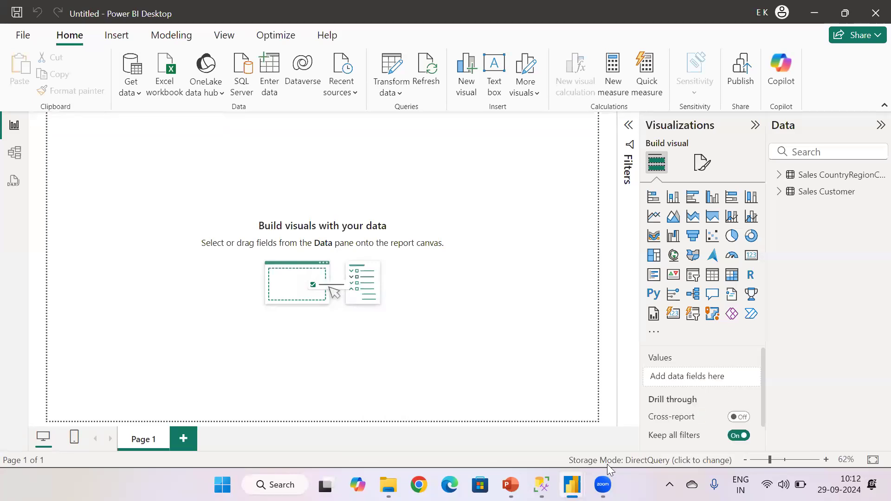
mouse_move(572, 485)
left_click(666, 420)
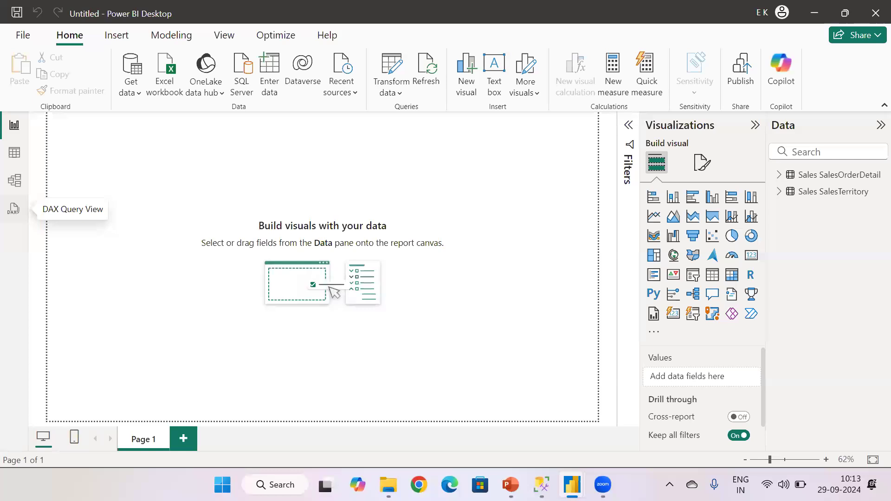
Switch to the DirectQuery report containing Sales Customer and show its tables in Model view
mouse_move(601, 483)
mouse_move(572, 485)
left_click(707, 421)
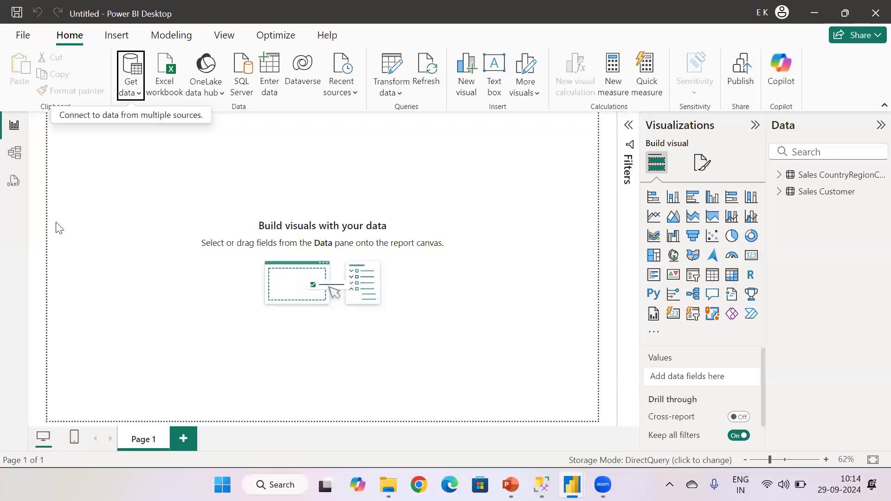
left_click(27, 157)
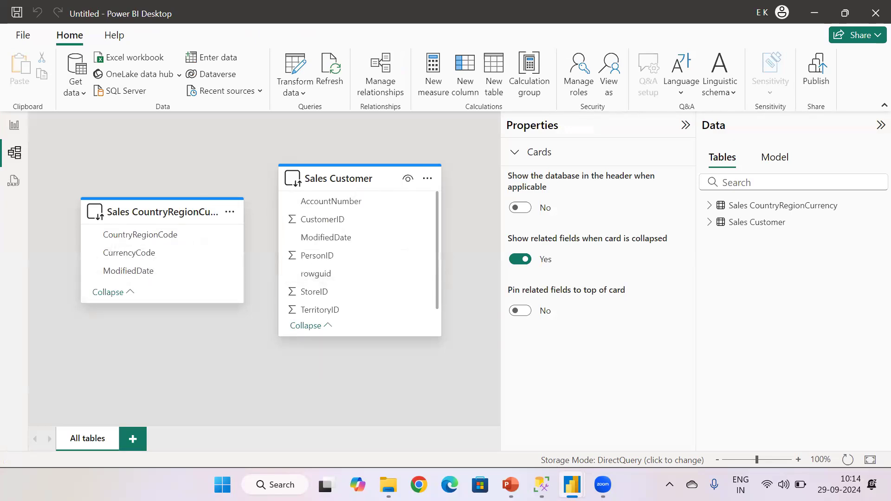
Switch to the report containing Sales SalesOrderDetail and Sales SalesTerritory and show its tables in Model view
mouse_move(572, 485)
left_click(395, 410)
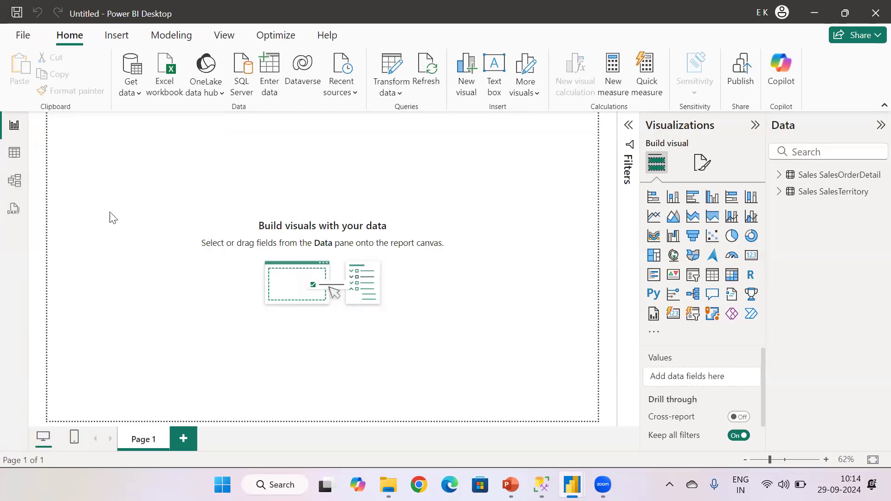
left_click(20, 180)
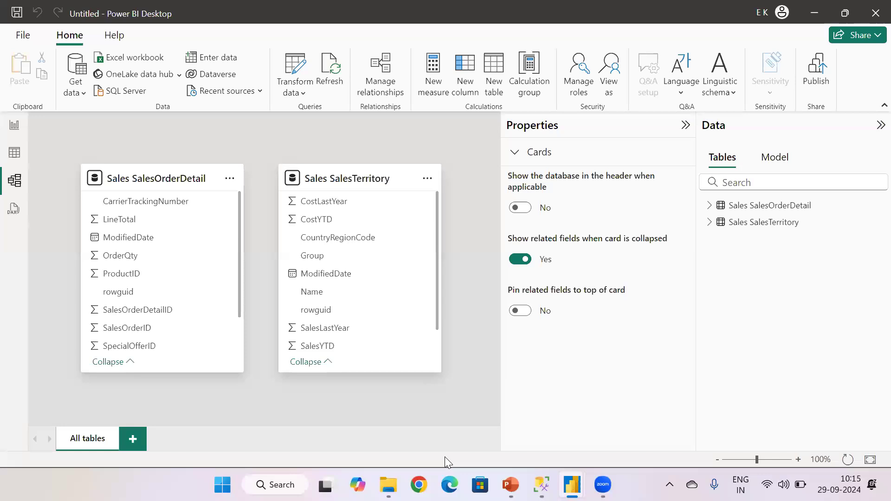
Show the Sales SalesOrderDetail rows in the Import report's Table view and return the DirectQuery report to Report view
left_click(15, 154)
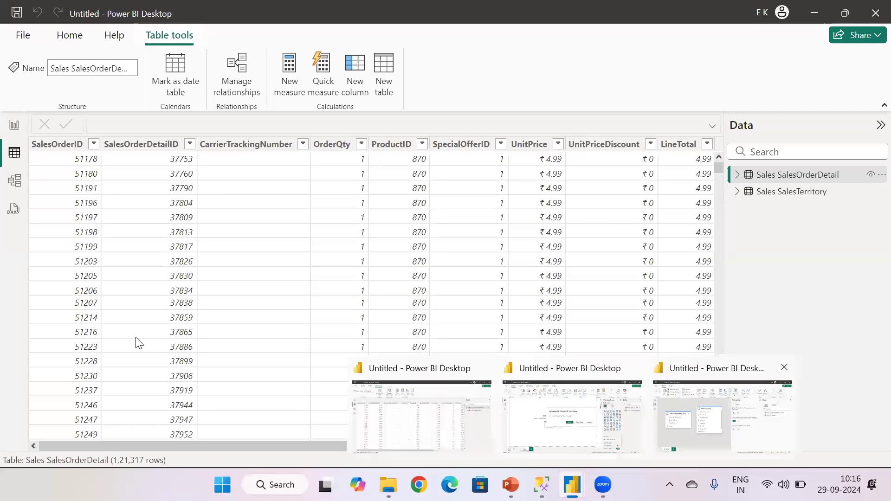
left_click(20, 129)
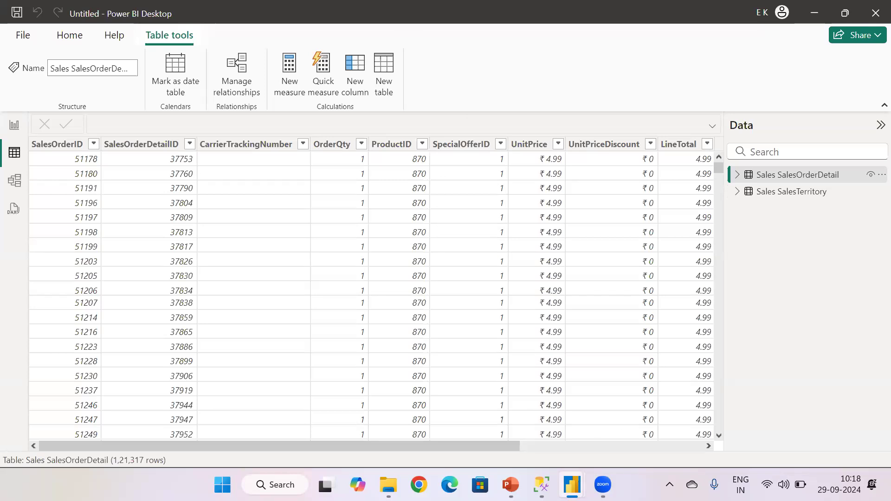
mouse_move(572, 485)
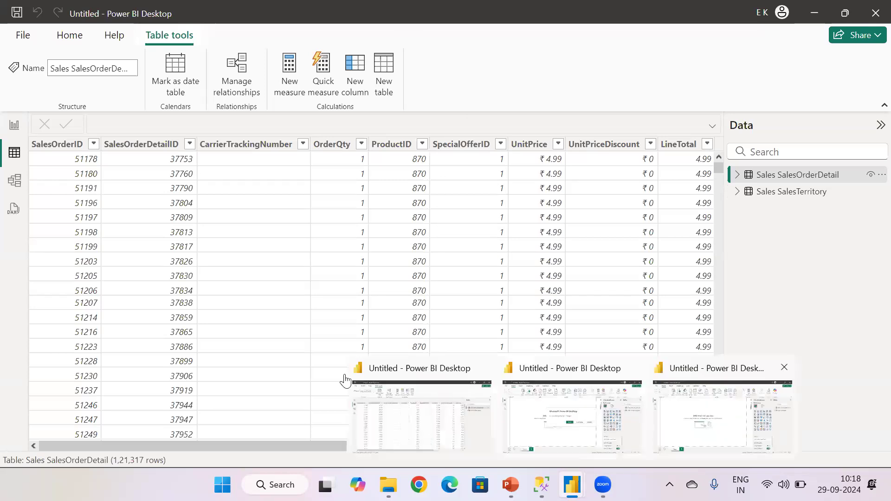
left_click(362, 376)
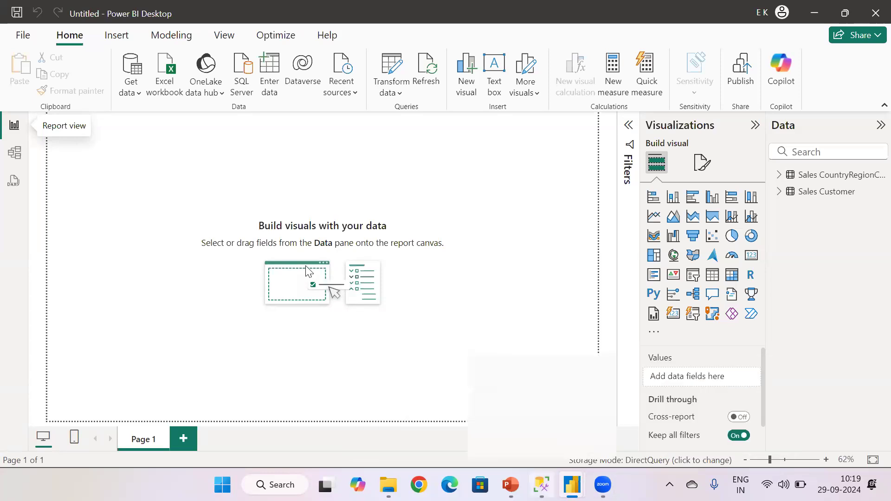
Switch between SQL Server Management Studio and the Import and DirectQuery reports to compare the source databases with each report's tables and views
key("alt+Tab")
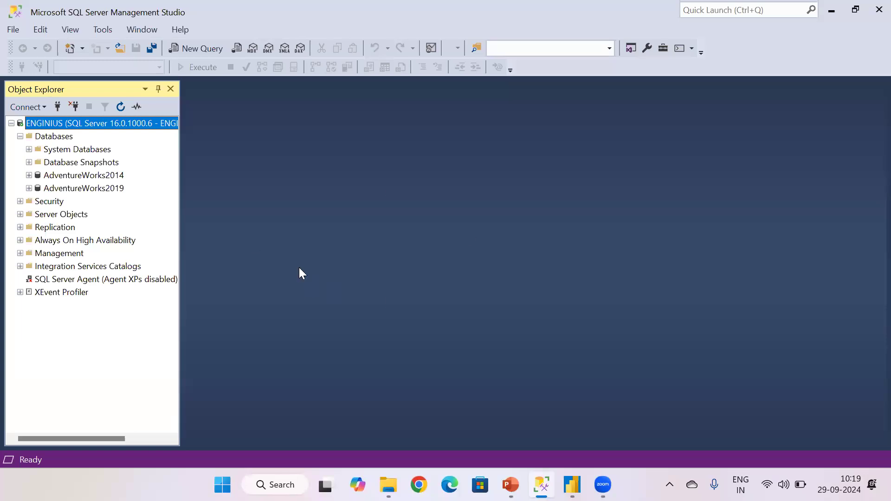
left_click(541, 485)
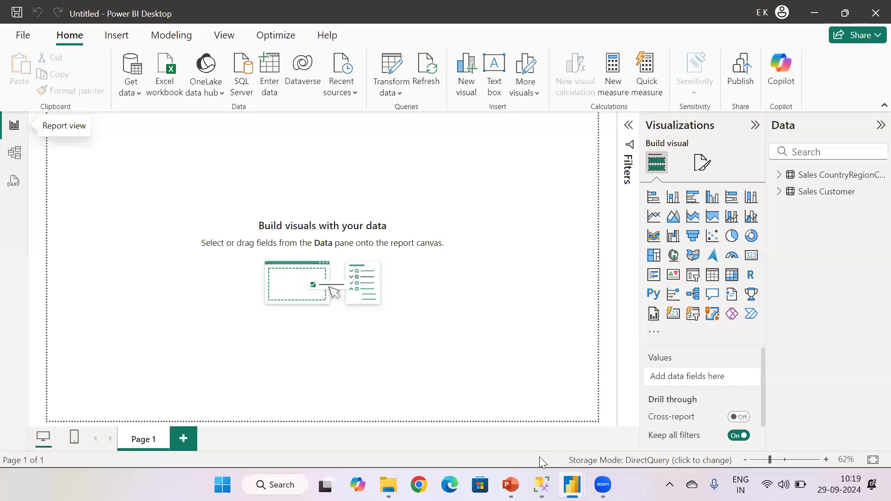
mouse_move(541, 484)
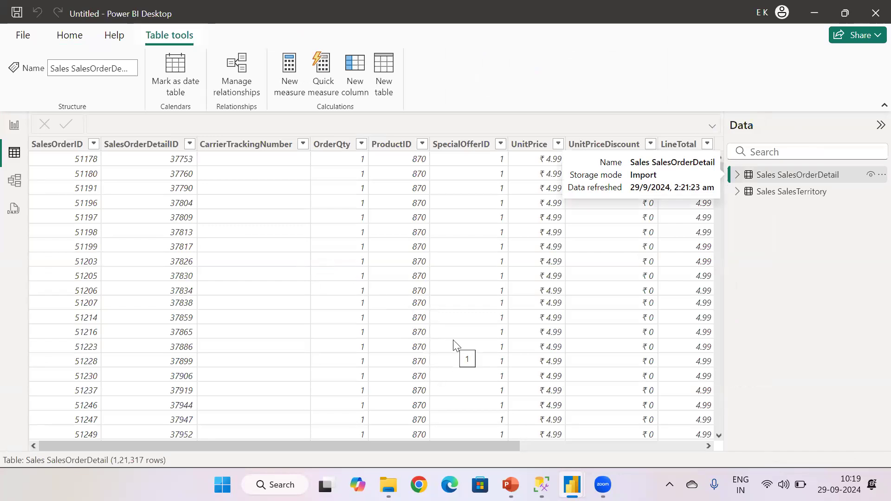
left_click(541, 485)
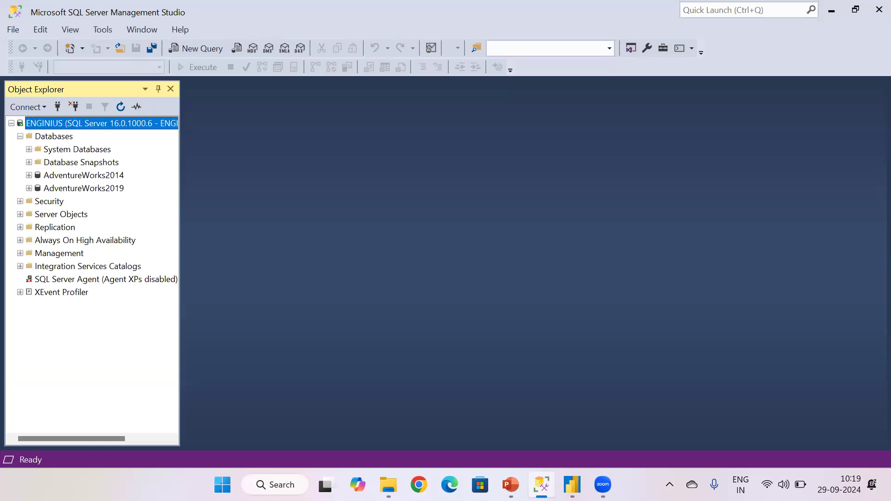
left_click(572, 484)
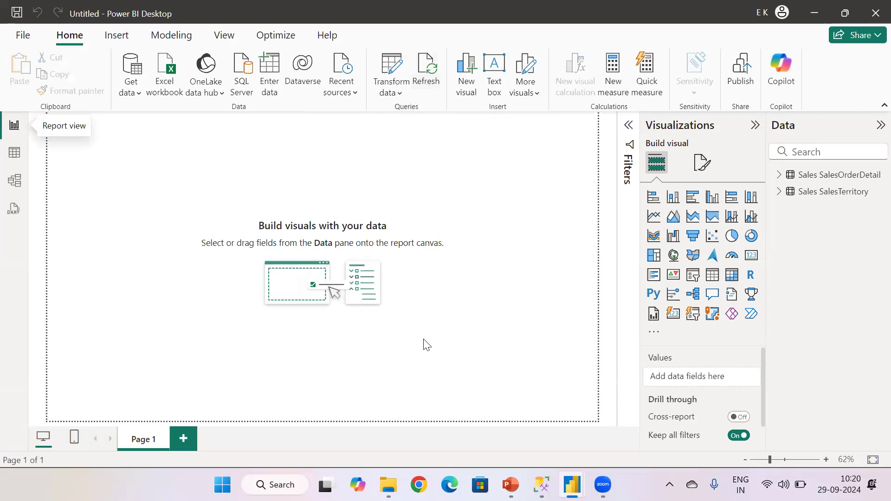
left_click(687, 430)
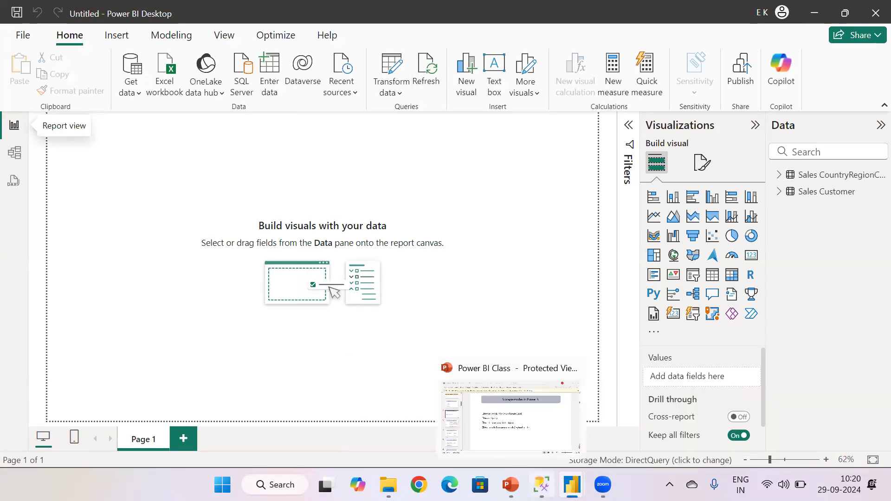
key("alt+Tab")
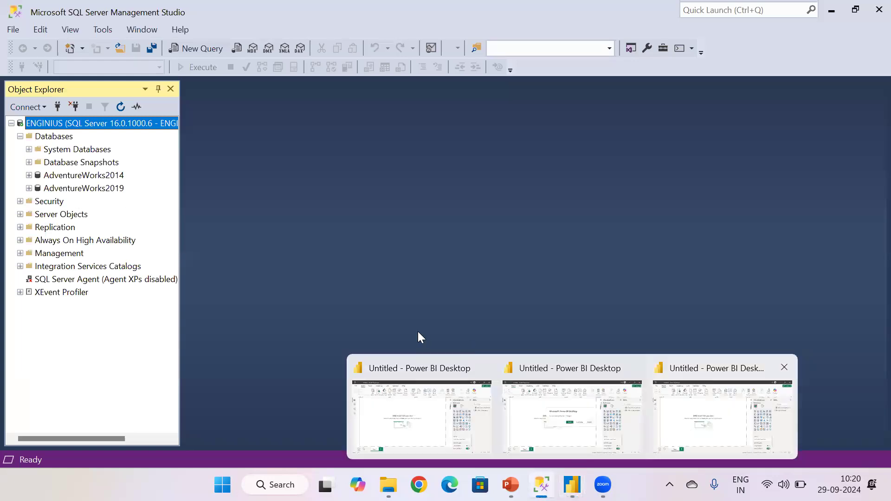
key("alt+Tab")
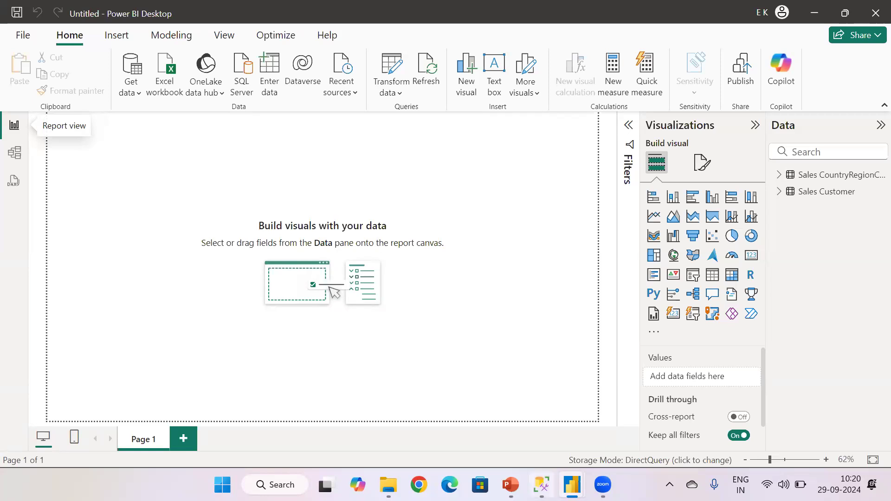
left_click(542, 484)
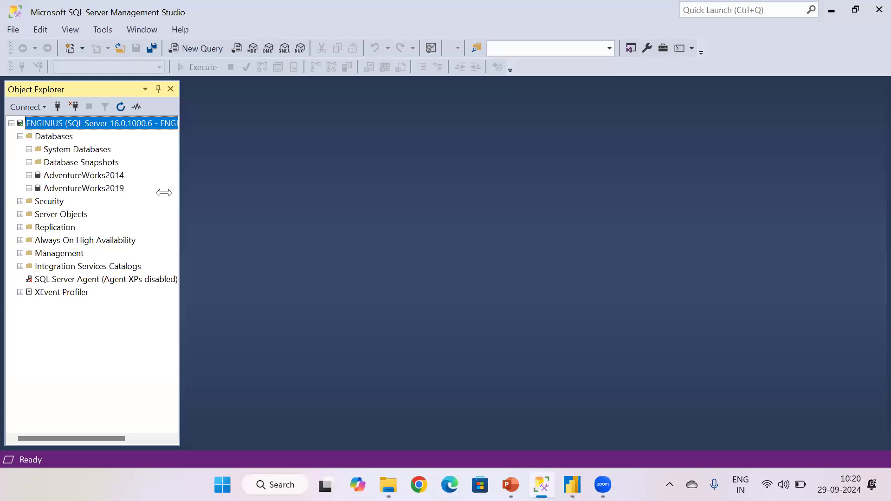
left_click_drag(164, 193, 234, 189)
left_click(572, 484)
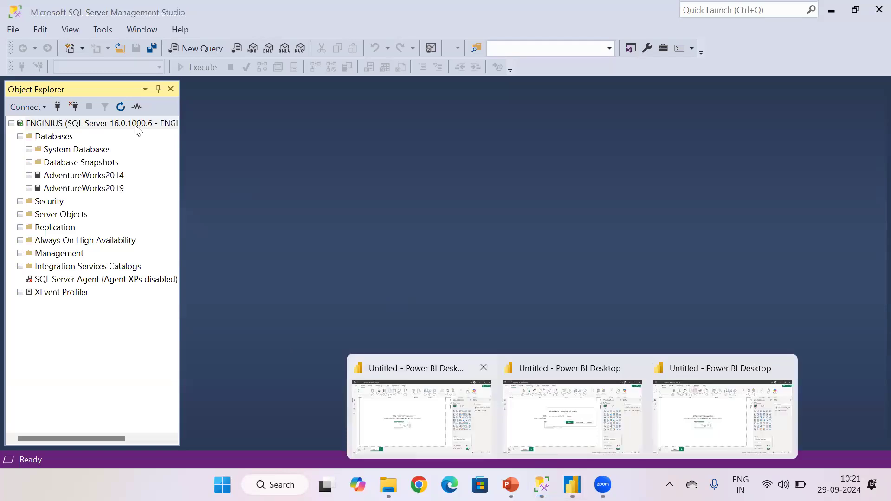
left_click(421, 416)
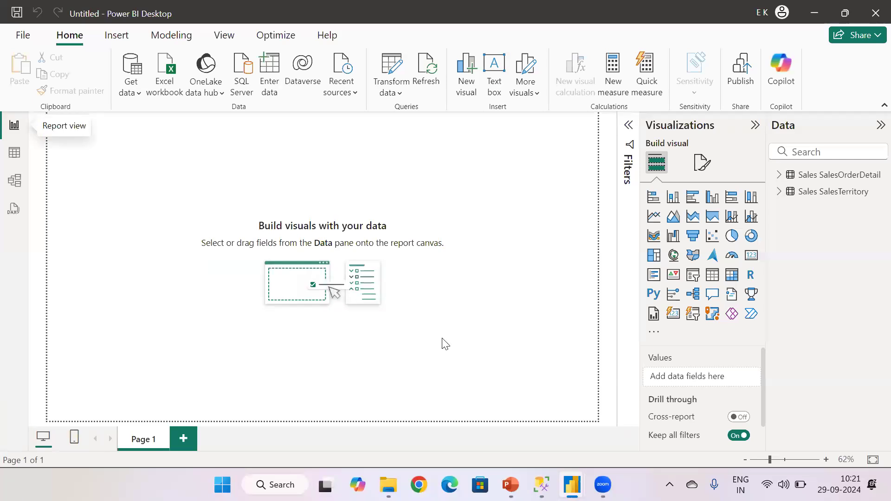
Switch to the Power BI Class presentation in PowerPoint and open slide 13 on storage modes
left_click(510, 484)
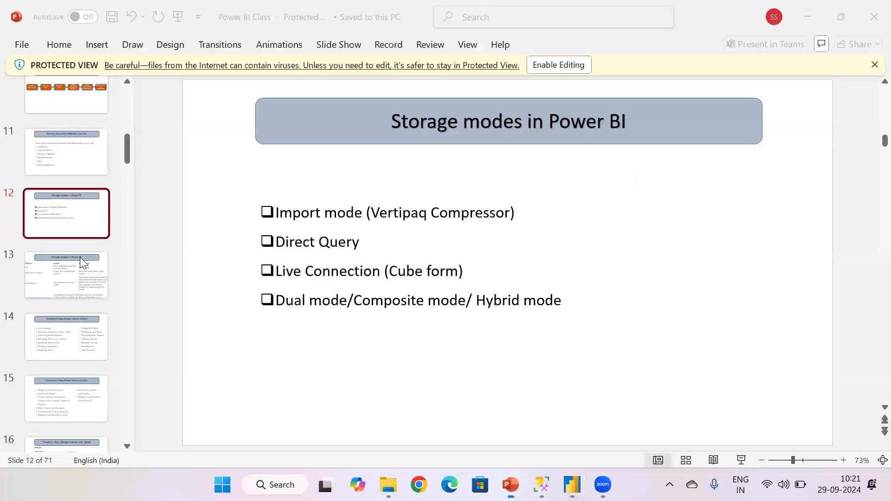
left_click(80, 257)
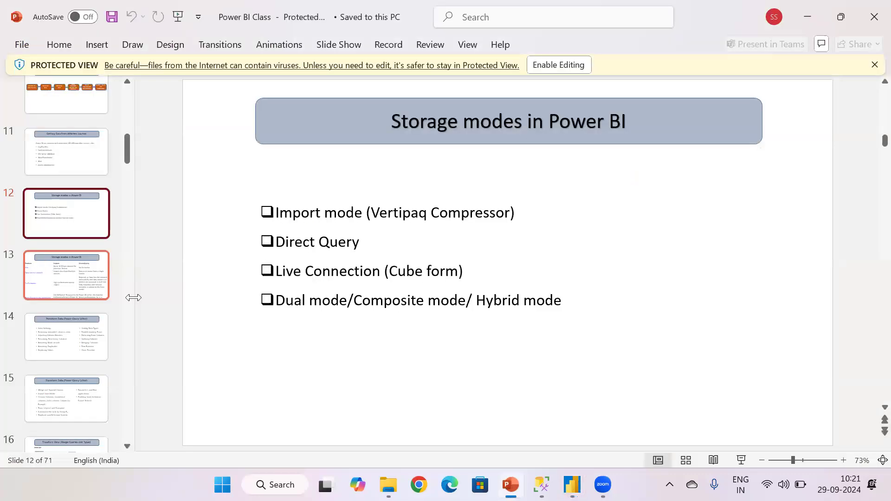
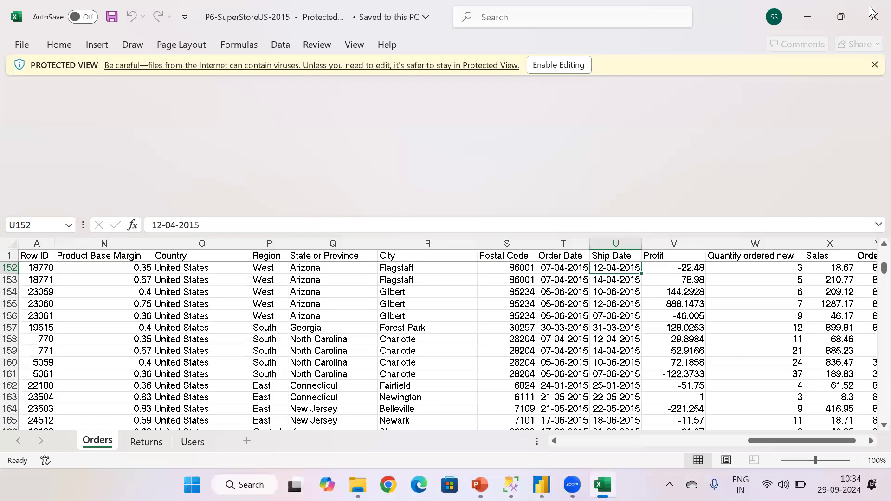
Enable editing in the protected P6-SuperStoreUS-2015 workbook in Excel
left_click(569, 68)
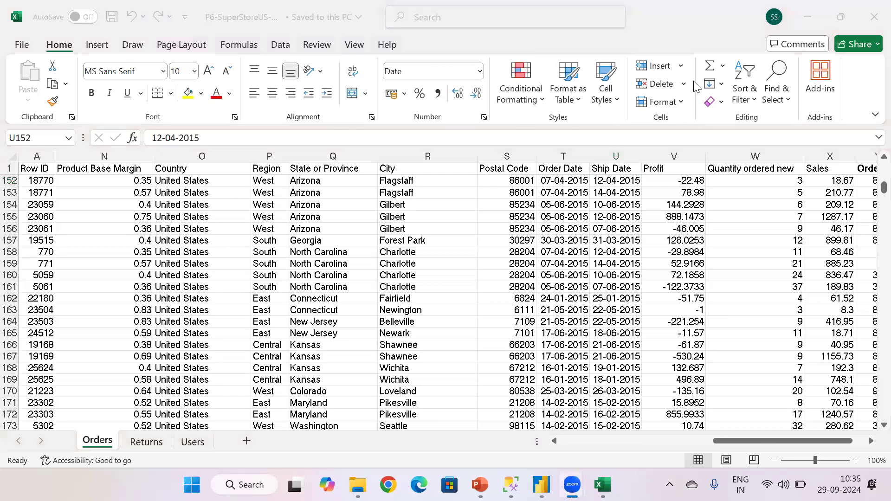
left_click(603, 485)
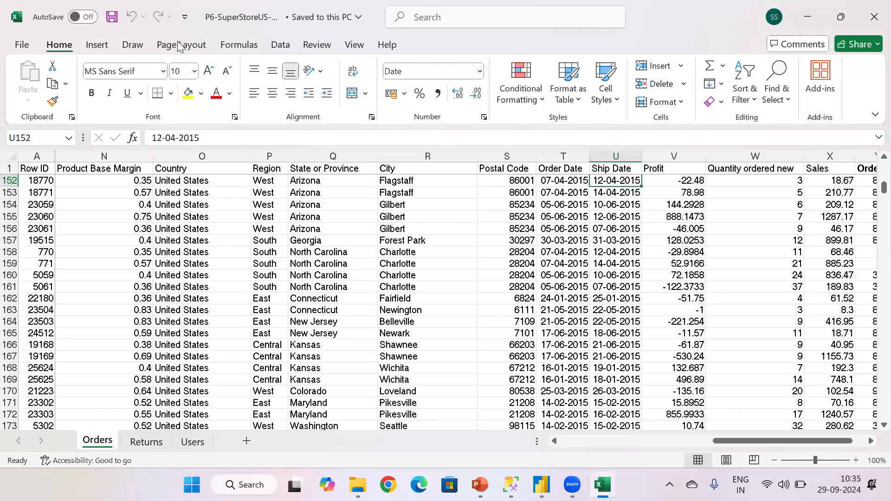
Insert a PivotTable from the Orders data range A1:Y1953 on a new worksheet
left_click(97, 46)
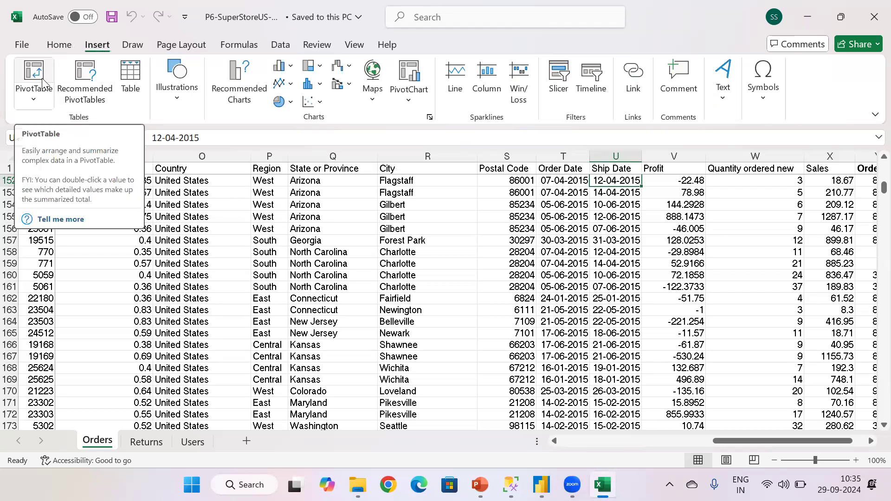
left_click(33, 98)
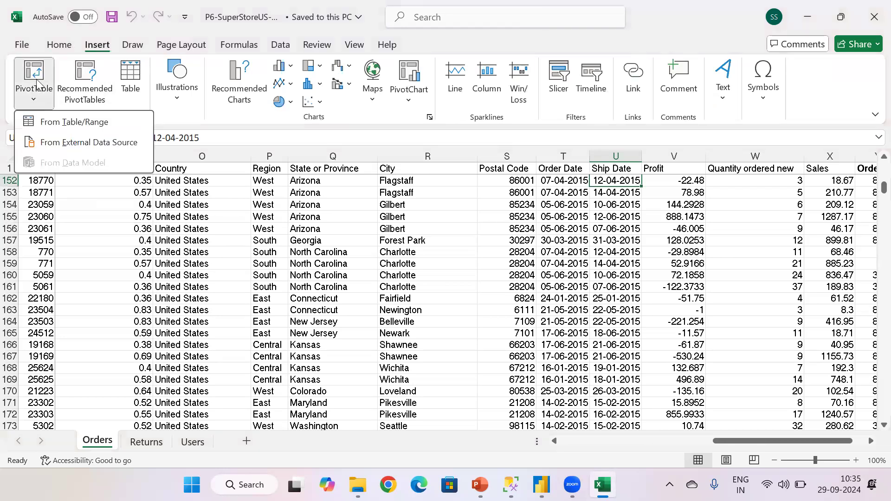
left_click(37, 84)
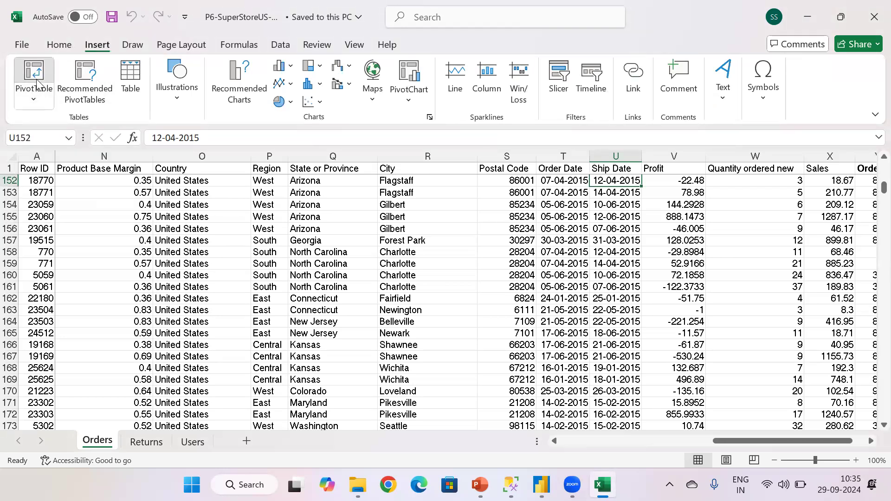
left_click(37, 84)
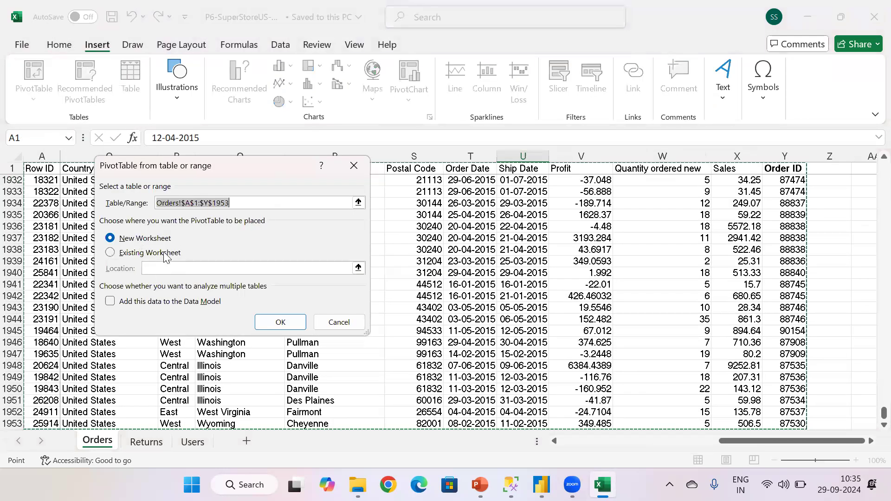
left_click(281, 324)
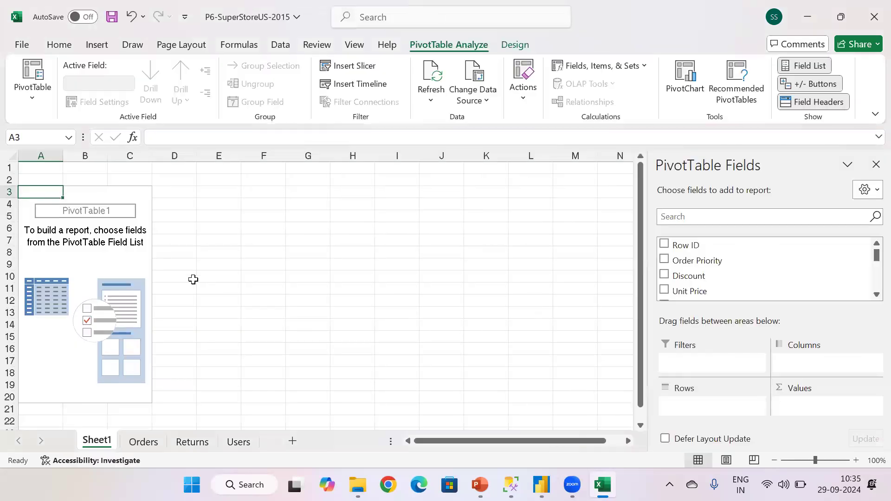
Delete the newly added Sheet1 with its empty PivotTable
left_click(269, 268)
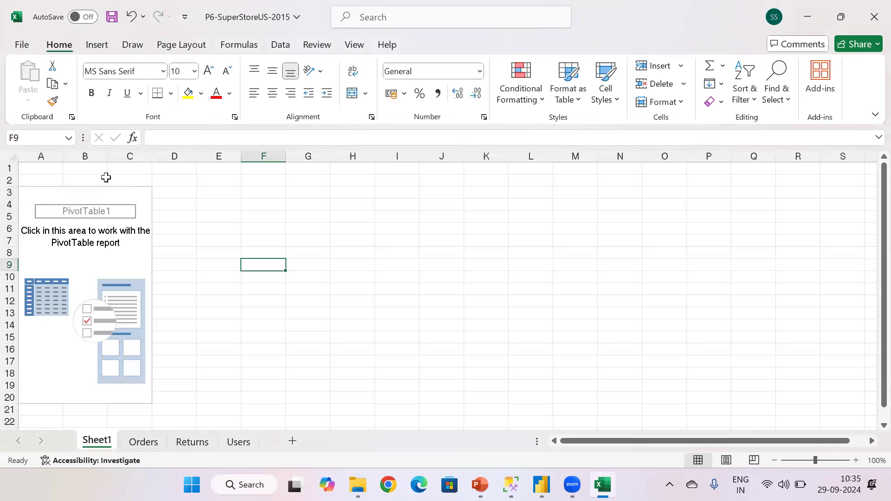
right_click(105, 442)
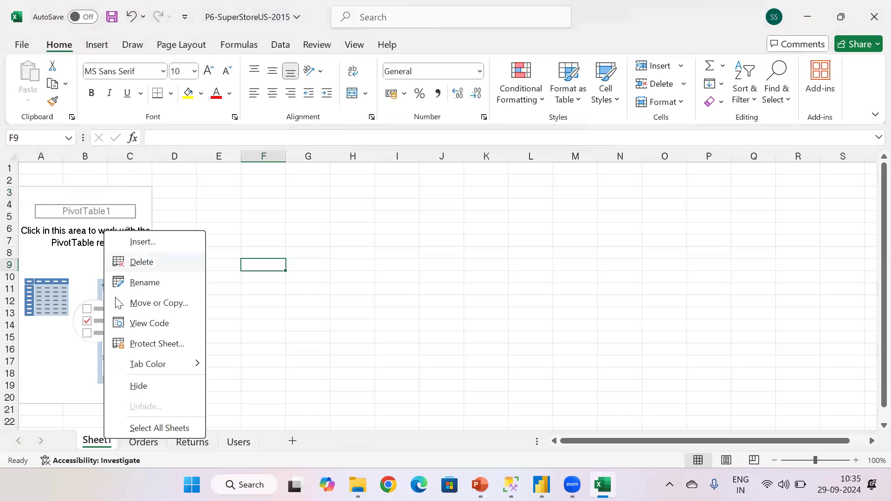
left_click(139, 262)
left_click(424, 279)
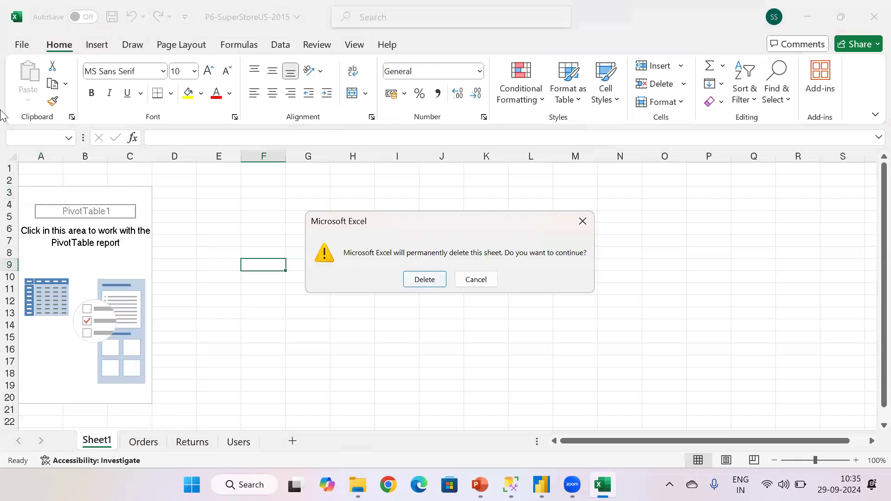
Create a fresh PivotTable from the Orders range A1:Y1953, placed on a new worksheet
left_click(96, 45)
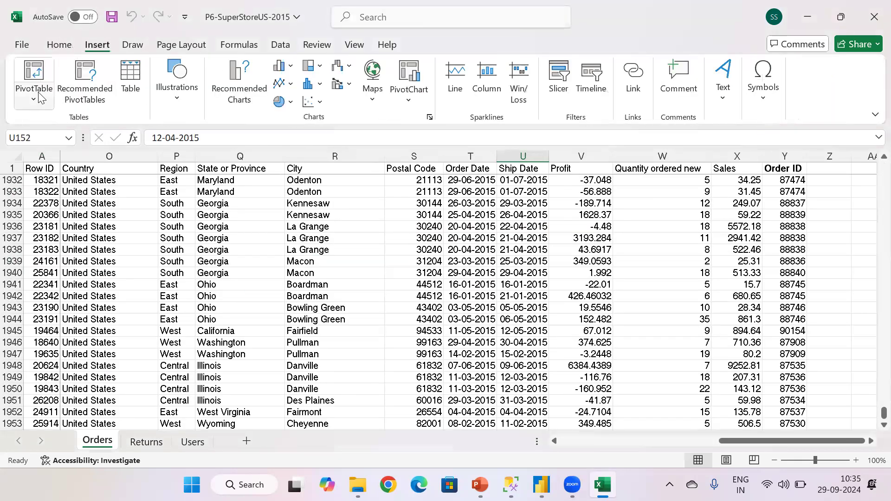
left_click(38, 73)
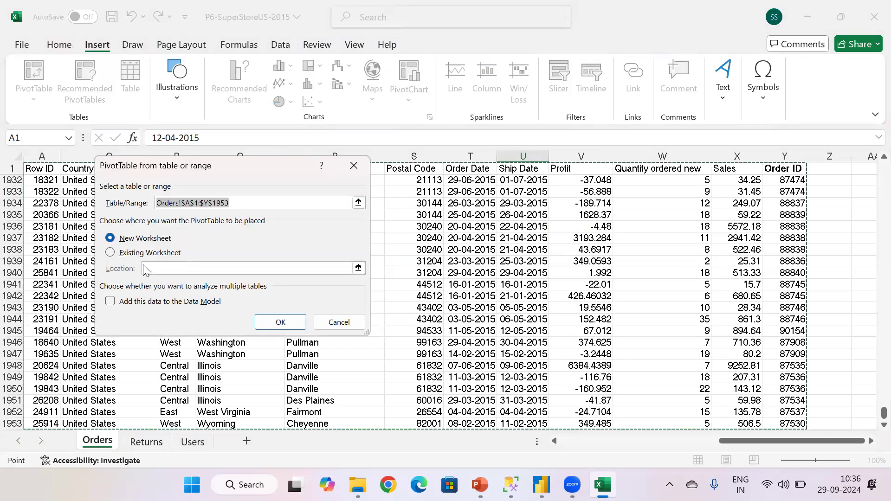
left_click(271, 323)
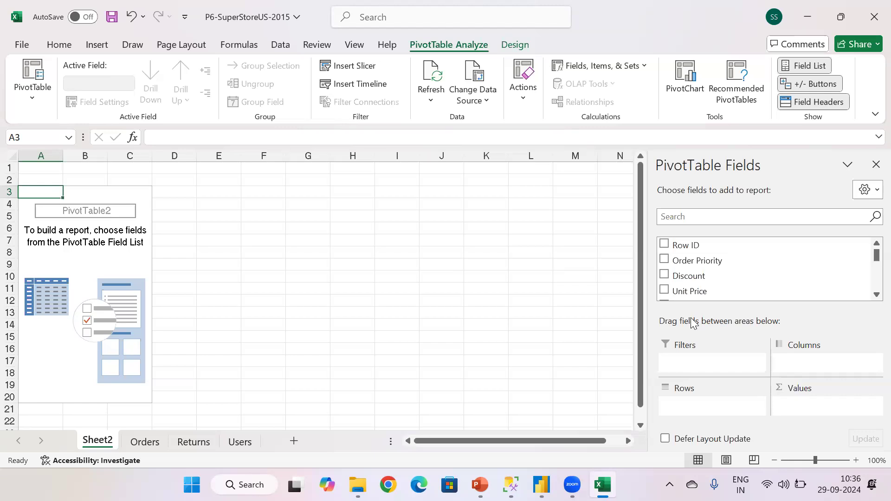
Add the Product Sub-Category field to the PivotTable's rows and look through the remaining fields
scroll(708, 274, "down", 3)
scroll(710, 278, "down", 1)
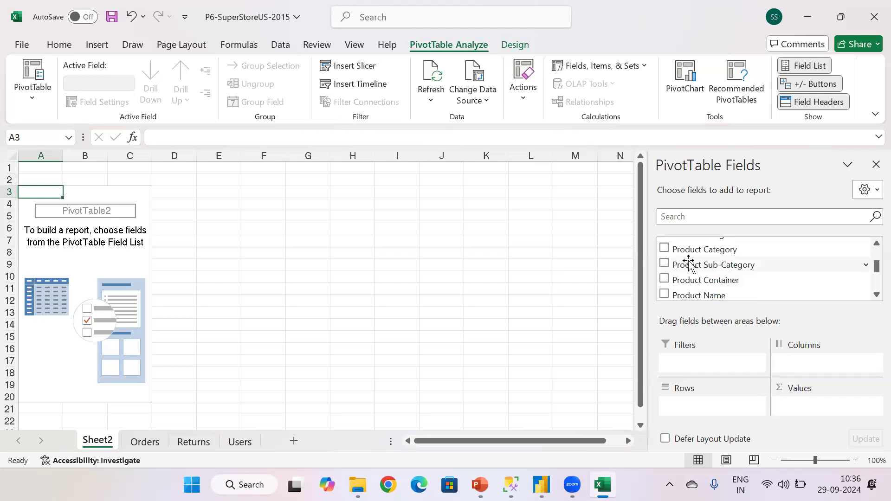
left_click_drag(692, 265, 705, 410)
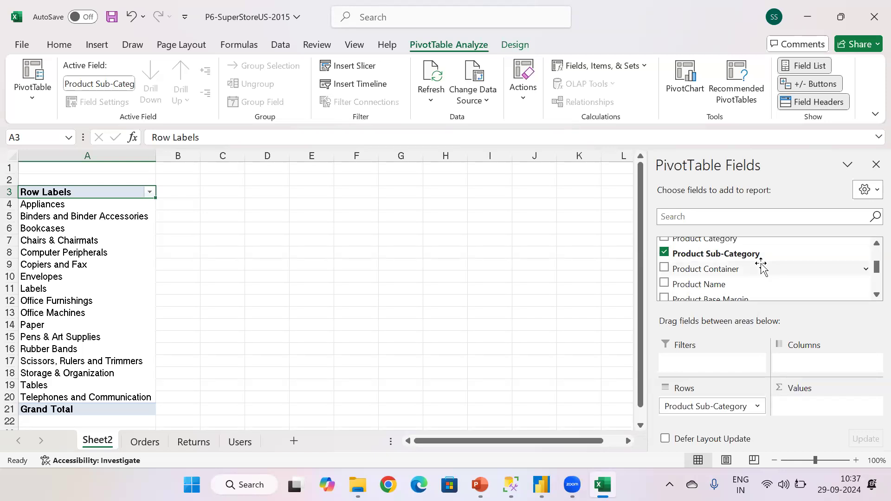
scroll(761, 266, "down", 2)
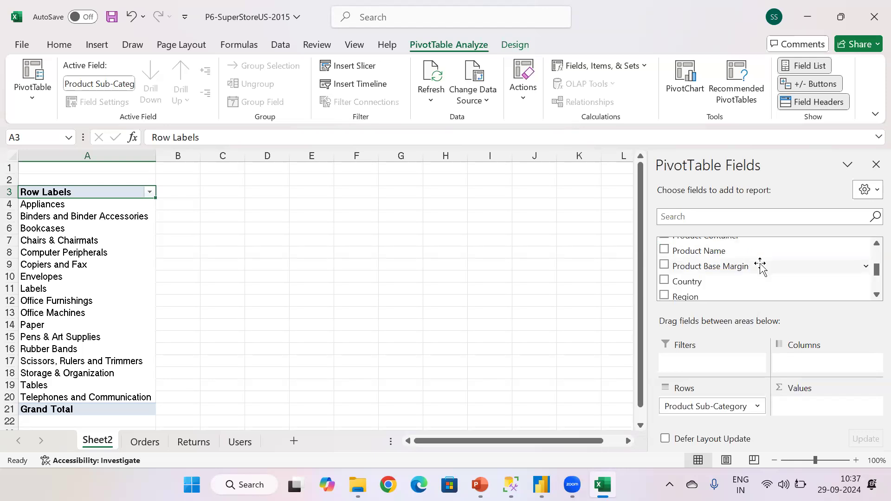
scroll(761, 267, "up", 2)
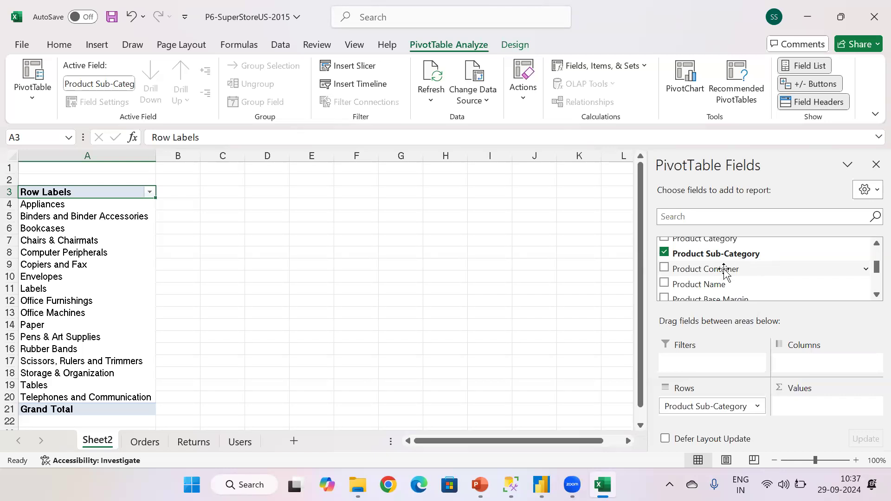
Add the Ship Mode field to the PivotTable's columns
scroll(723, 271, "down", 4)
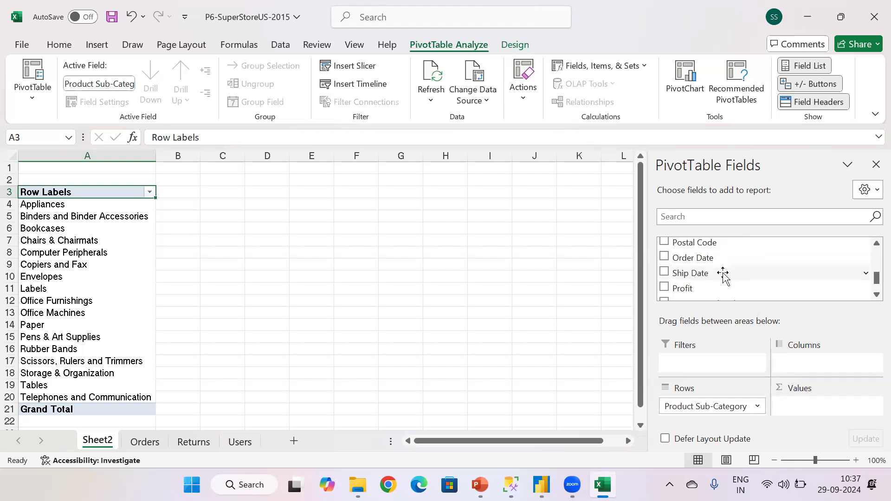
scroll(723, 274, "up", 5)
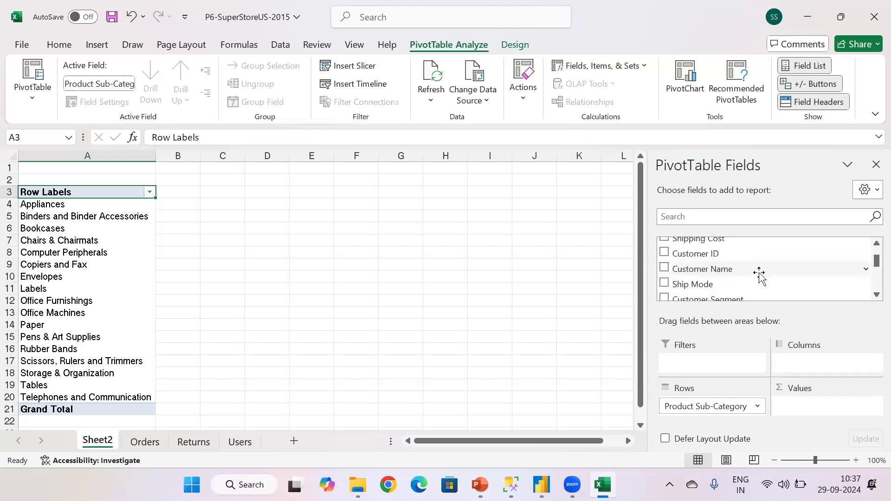
scroll(760, 275, "up", 3)
scroll(759, 275, "down", 3)
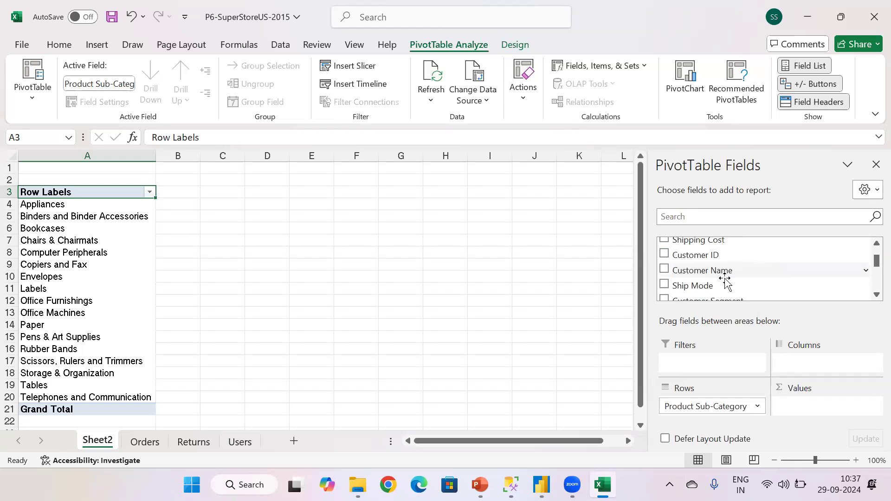
left_click_drag(711, 285, 818, 367)
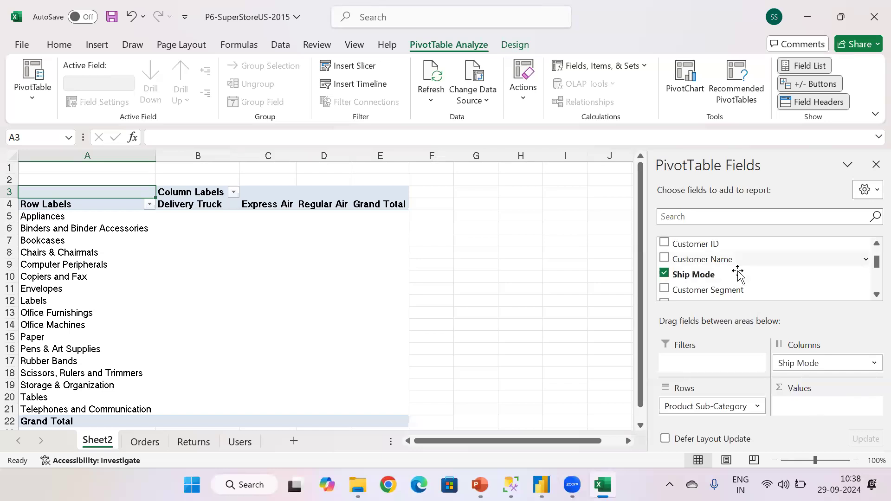
Add the Profit field to the PivotTable's values as a sum
scroll(738, 274, "up", 2)
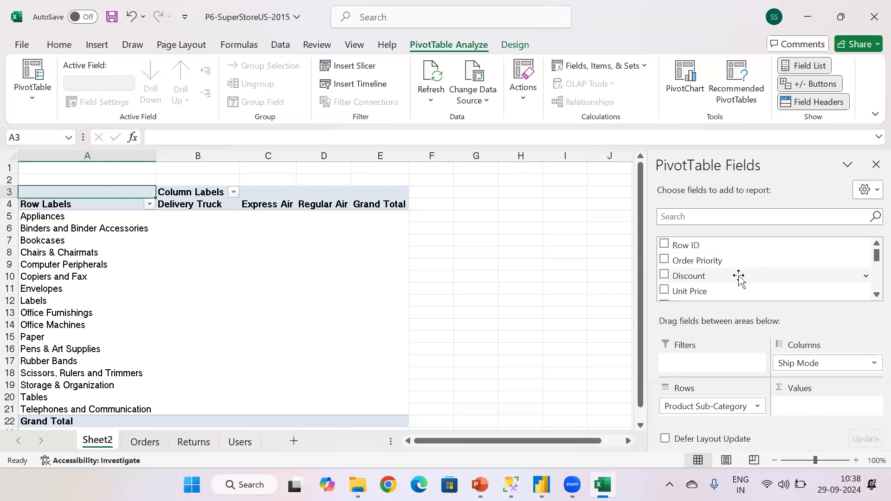
scroll(739, 275, "down", 1)
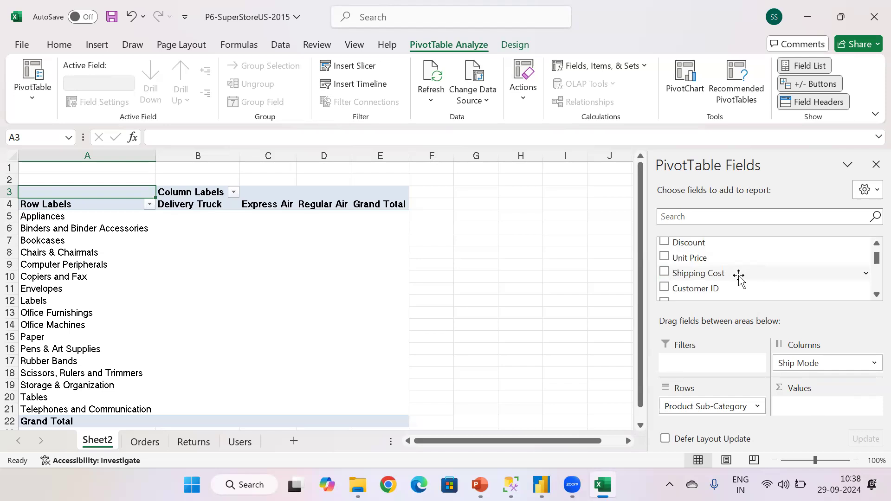
scroll(739, 278, "down", 2)
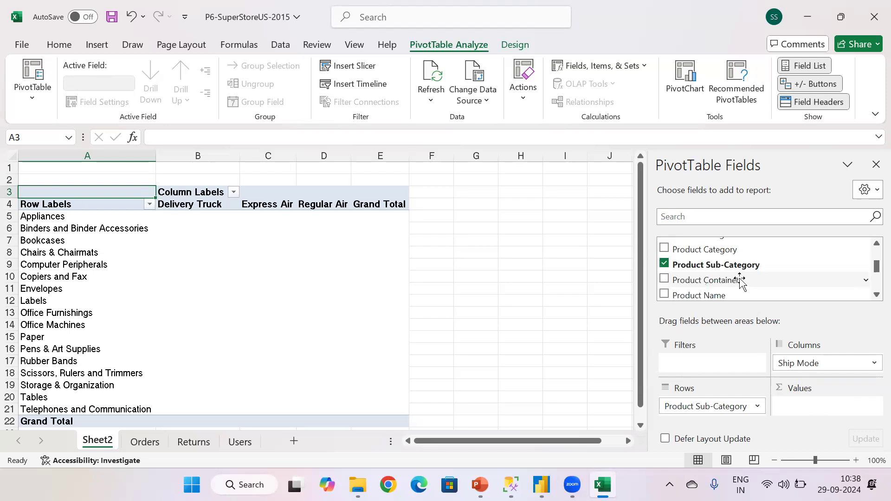
scroll(739, 280, "down", 3)
scroll(696, 271, "down", 3)
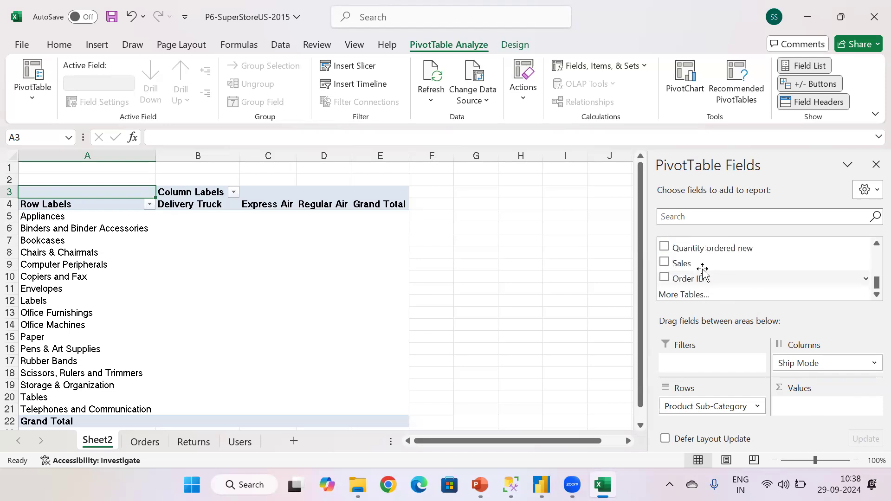
scroll(700, 270, "up", 2)
left_click_drag(696, 267, 810, 411)
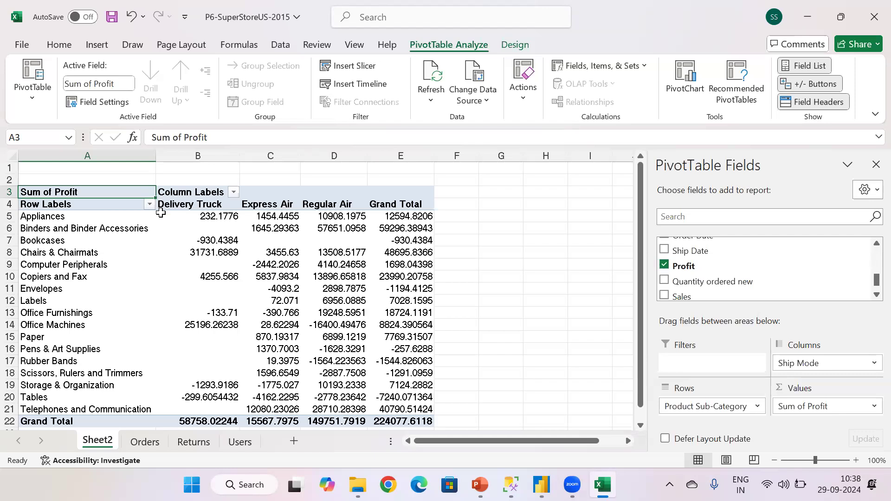
Examine the PivotTable's profit figures by sub-category and ship mode, particularly the Delivery Truck values for Appliances, Bookcases, Chairs & Chairmats, Office Furnishings and Office Machines
mouse_move(161, 213)
mouse_move(220, 274)
mouse_move(286, 309)
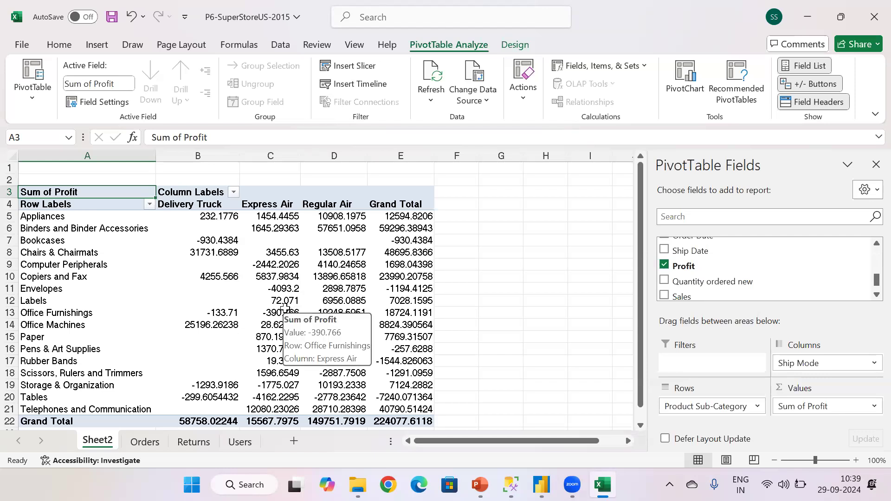
left_click(208, 214)
left_click(195, 241)
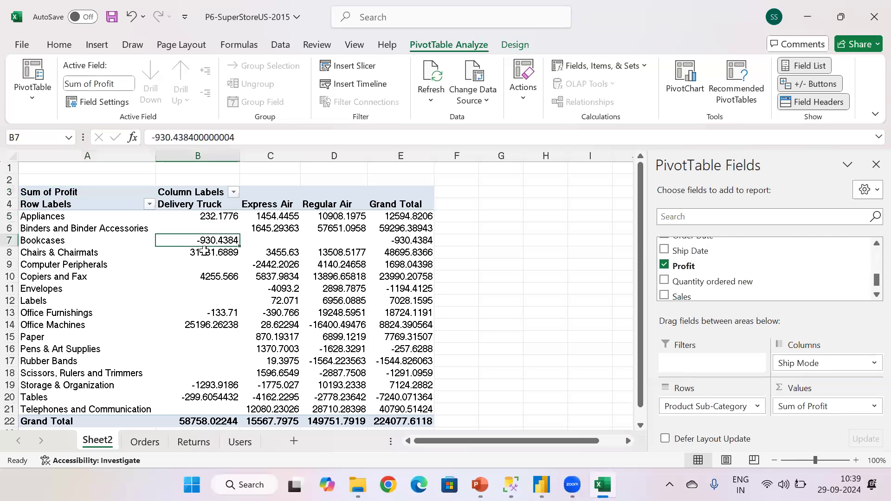
left_click(204, 253)
left_click(206, 312)
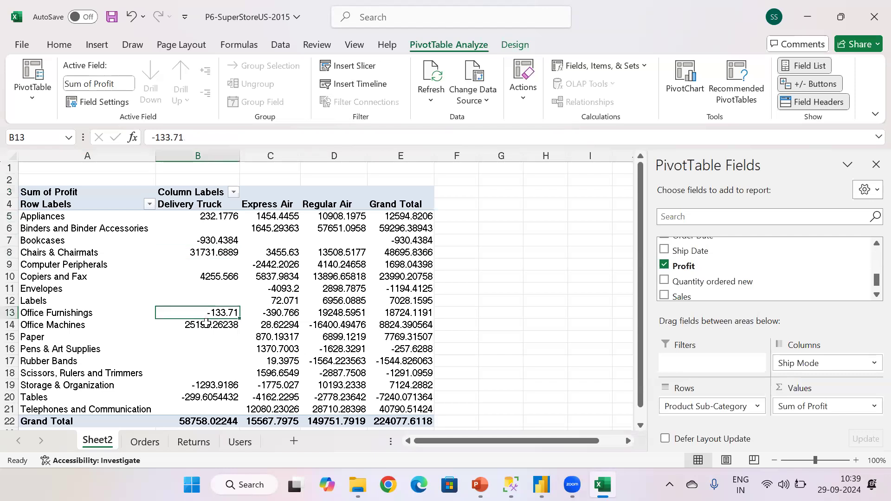
left_click(206, 324)
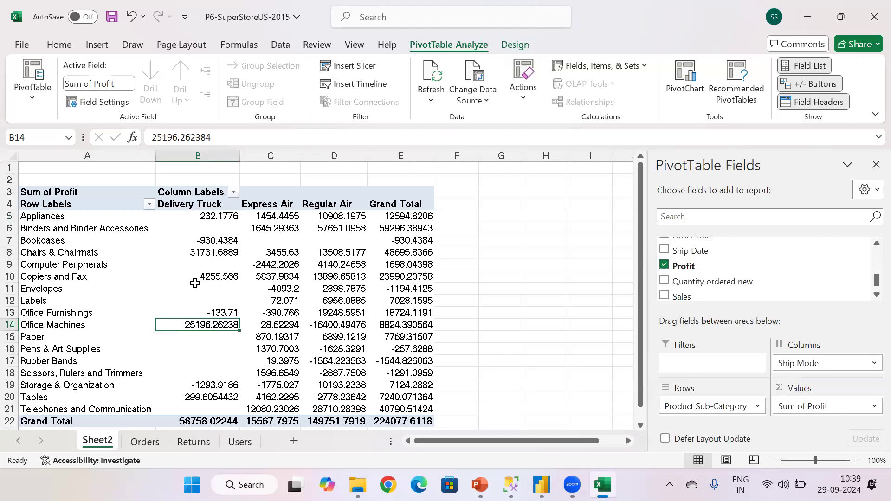
mouse_move(207, 320)
mouse_move(68, 325)
mouse_move(244, 301)
mouse_move(163, 265)
mouse_move(360, 322)
Switch to PowerPoint to compare the OLAP System cube slide with the Excel PivotTable
key("alt+Tab")
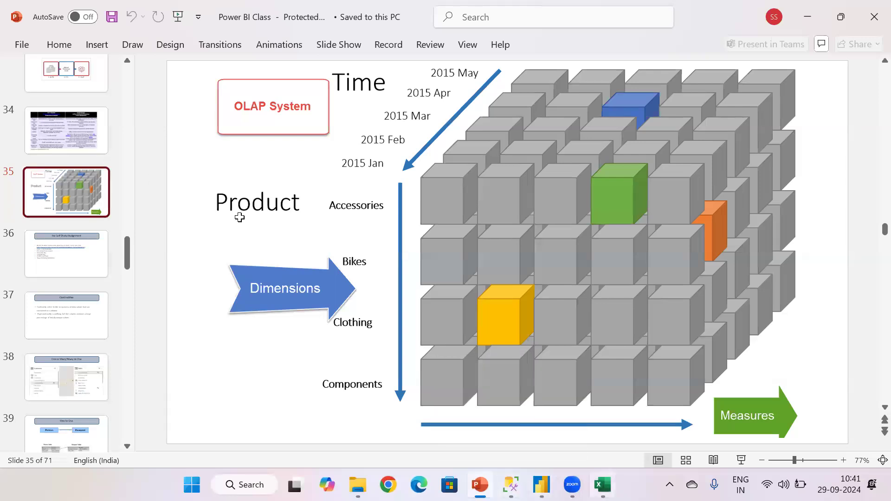
key("alt+Tab")
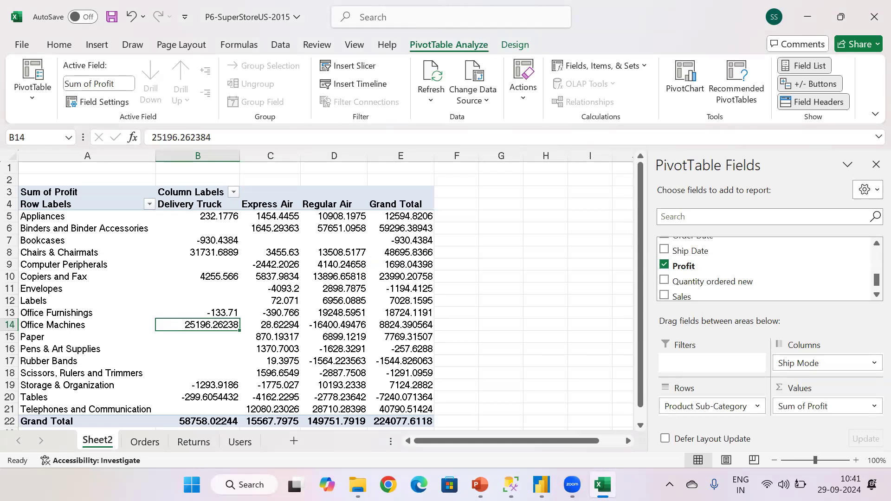
left_click(479, 485)
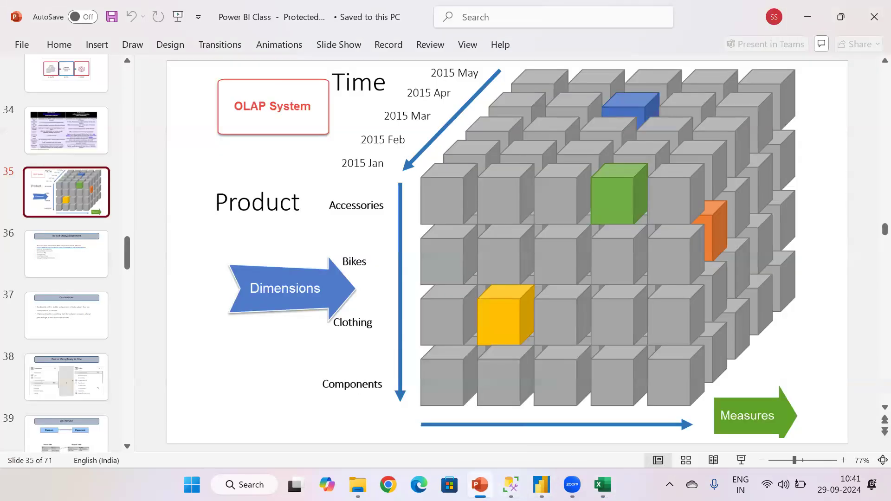
Go back through the Power BI Class deck to slide 12 on storage modes in Power BI
left_click(63, 200)
scroll(63, 201, "up", 10)
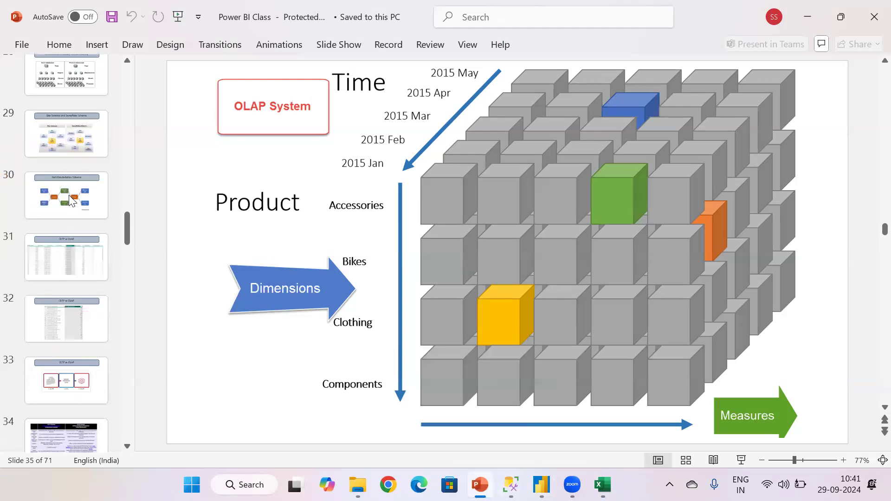
scroll(70, 197, "up", 2)
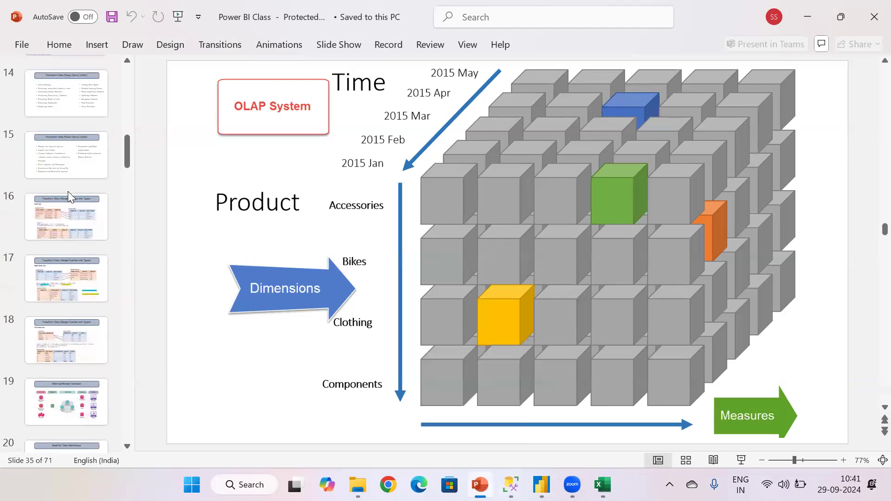
scroll(68, 191, "up", 4)
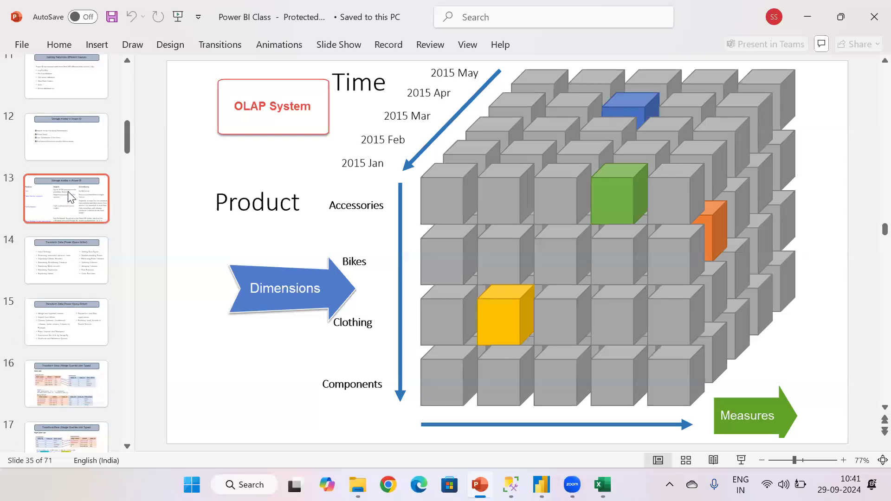
left_click(68, 211)
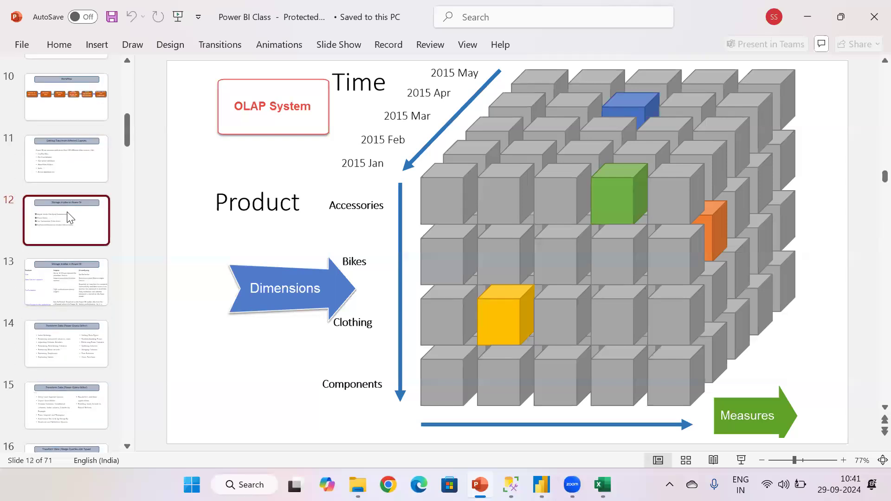
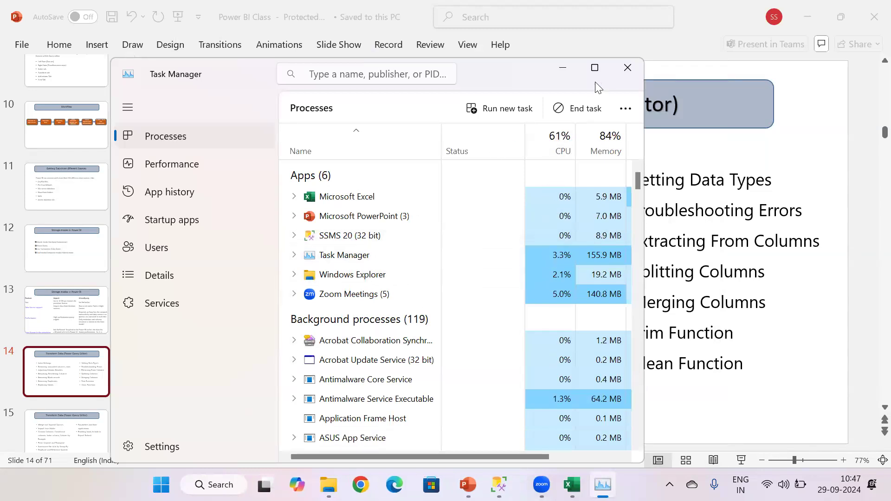
Minimize Task Manager, then find and launch Power BI Desktop
left_click(563, 68)
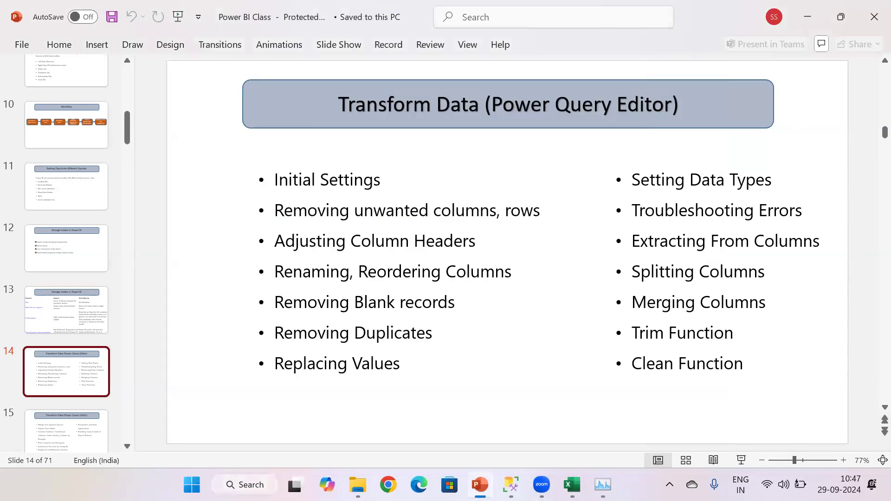
left_click(230, 484)
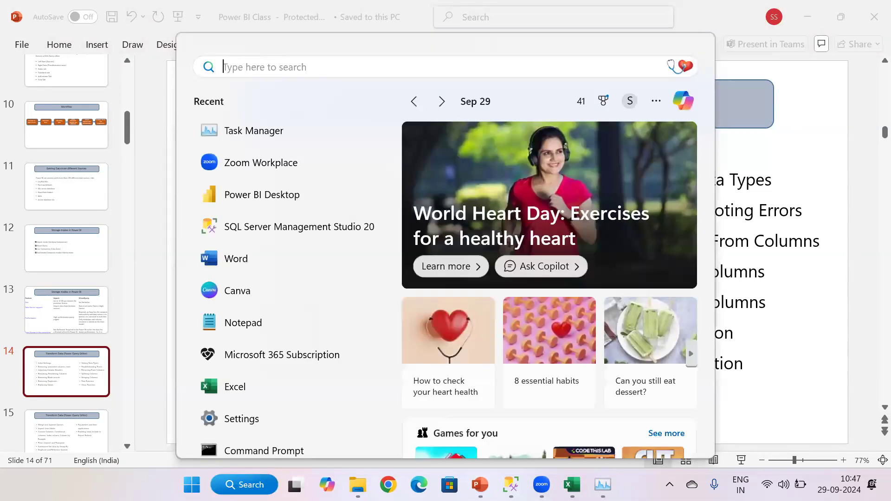
type("Power")
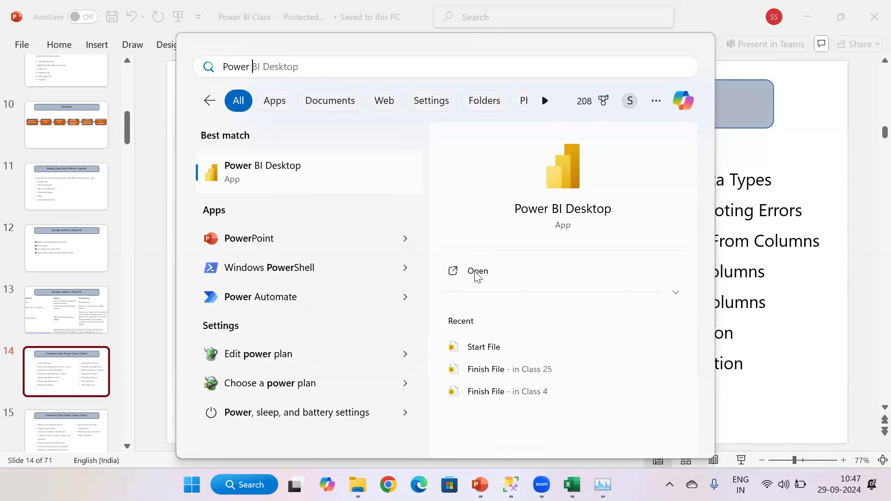
left_click(477, 274)
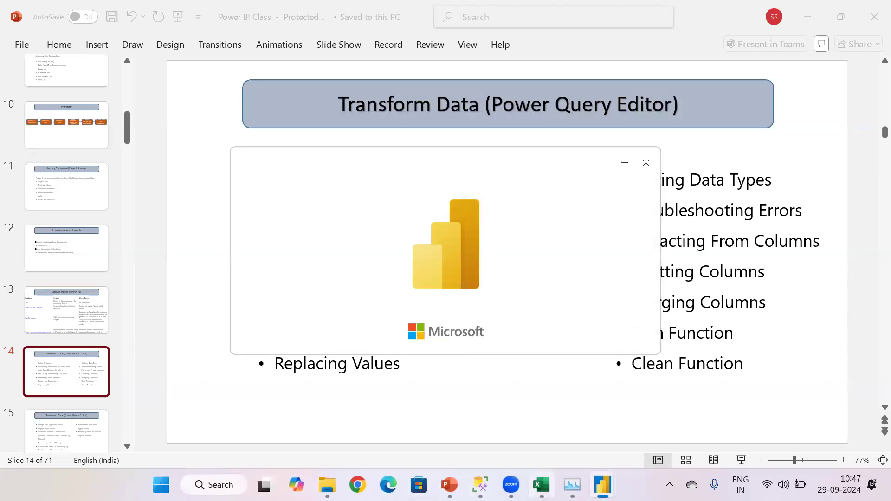
Check the PBi Files folder in File Explorer, then create a blank report in Power BI Desktop
left_click(327, 485)
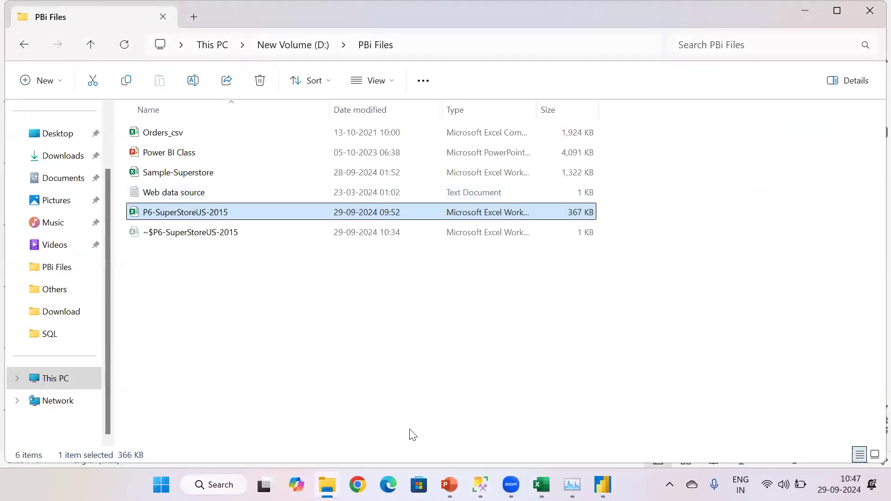
left_click(327, 485)
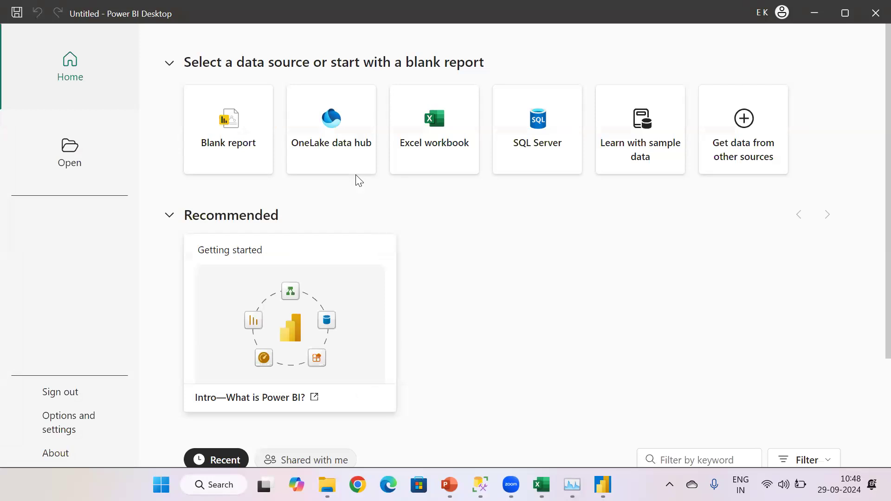
left_click(230, 144)
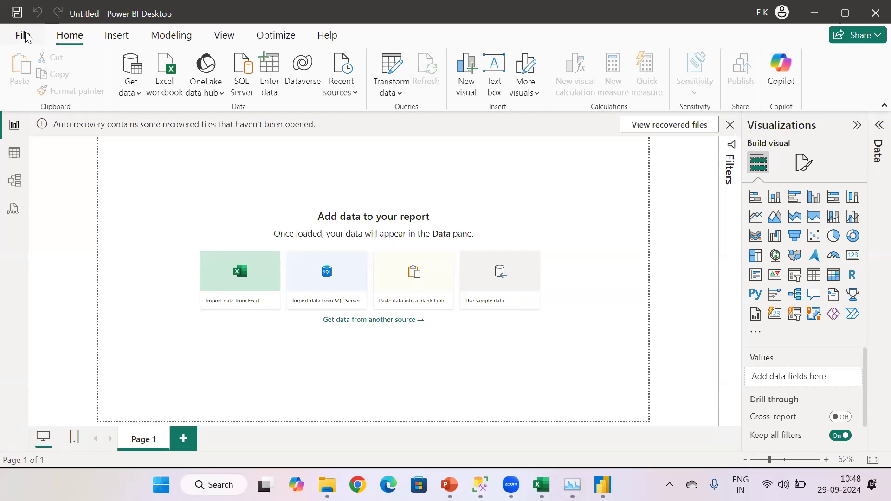
In the global Data Load options, set Type Detection to never detect column types and headers for unstructured sources
left_click(23, 36)
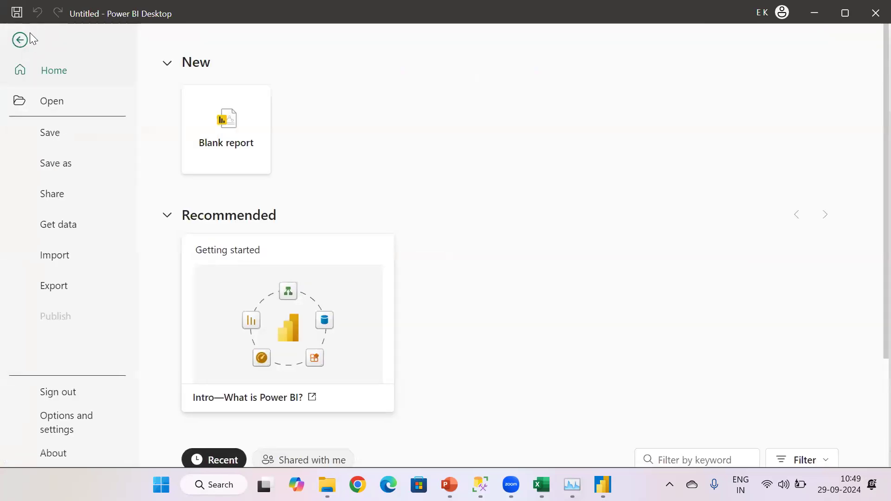
left_click(24, 37)
left_click(22, 36)
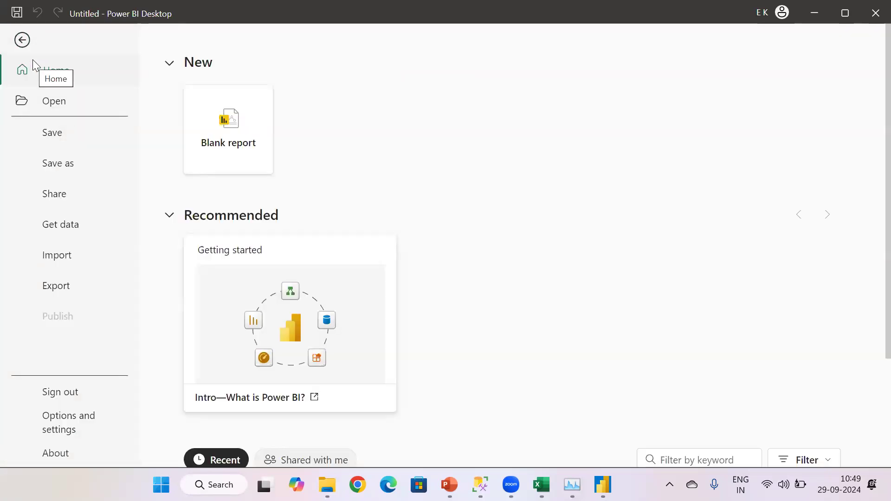
left_click(74, 418)
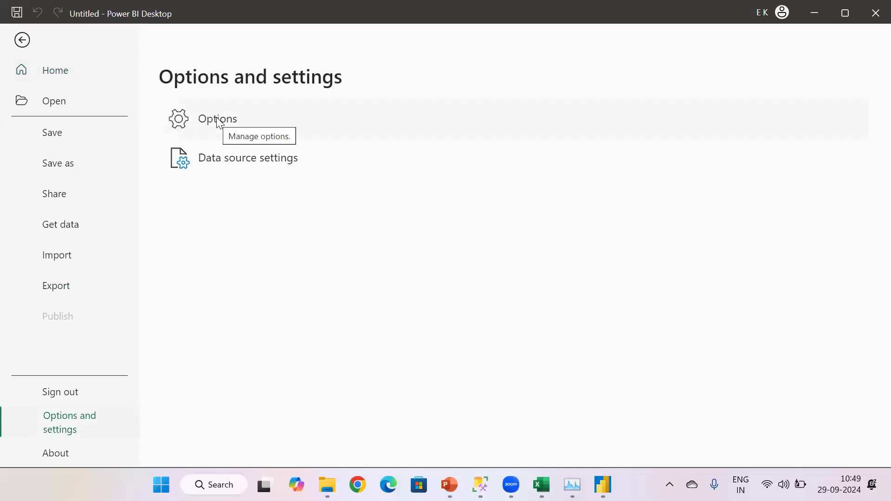
key("Escape")
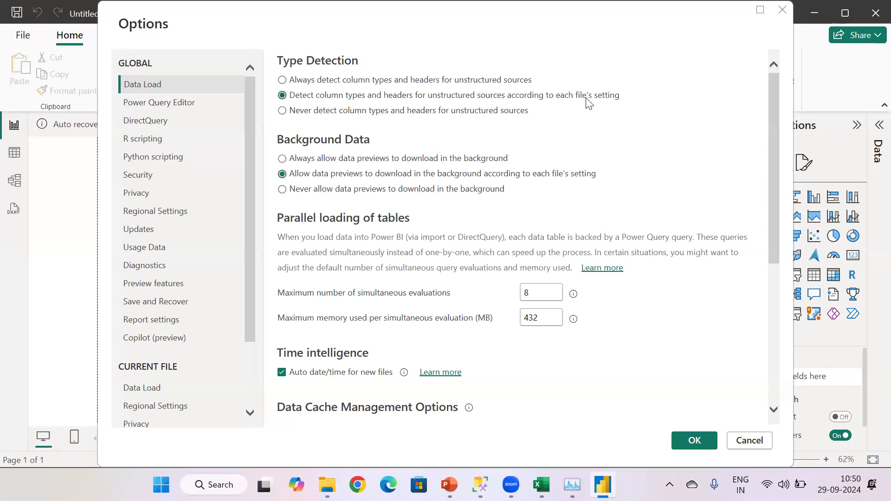
left_click(282, 111)
In the global regional settings, set the application language to English (United States)
left_click(165, 211)
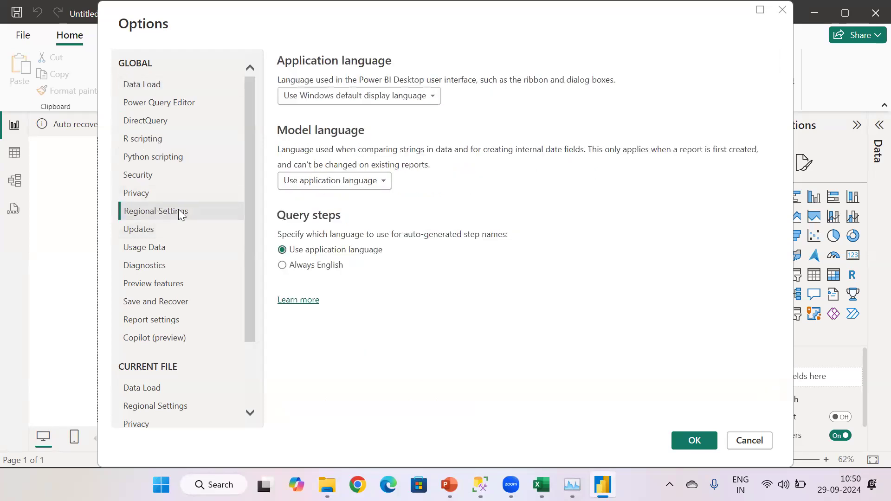
left_click(161, 84)
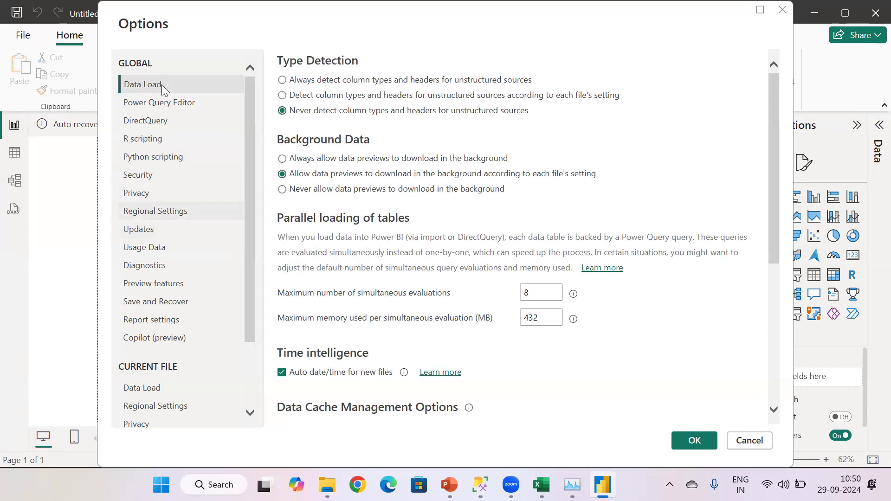
left_click(158, 213)
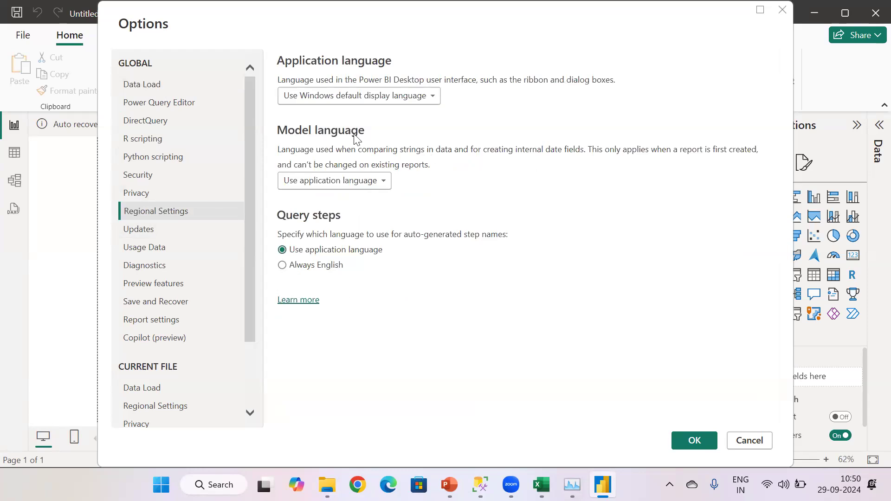
left_click(412, 94)
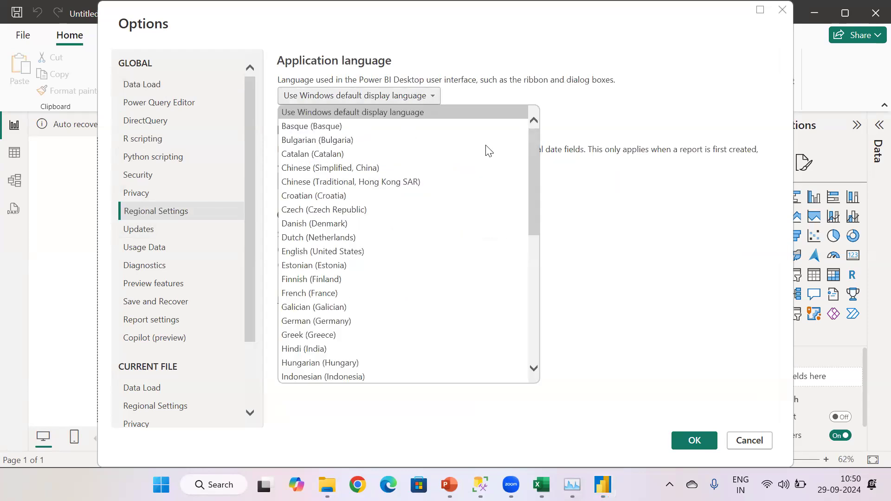
scroll(415, 261, "down", 2)
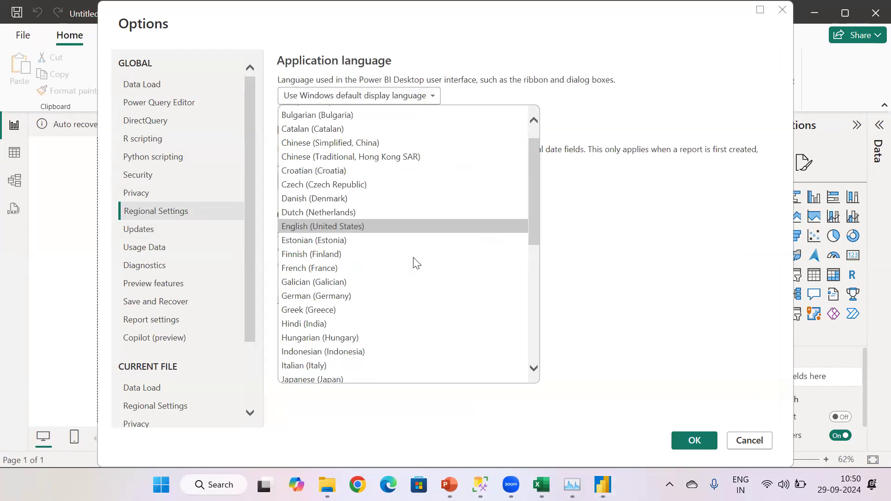
scroll(415, 261, "down", 1)
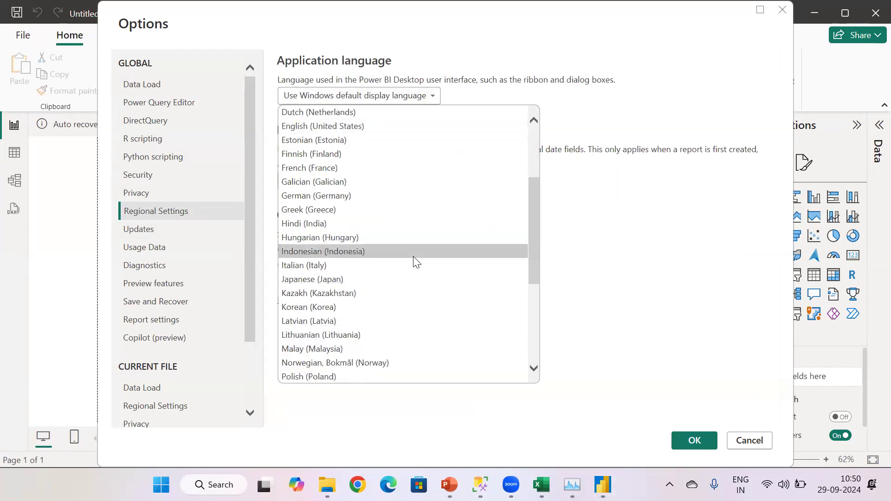
scroll(414, 261, "down", 3)
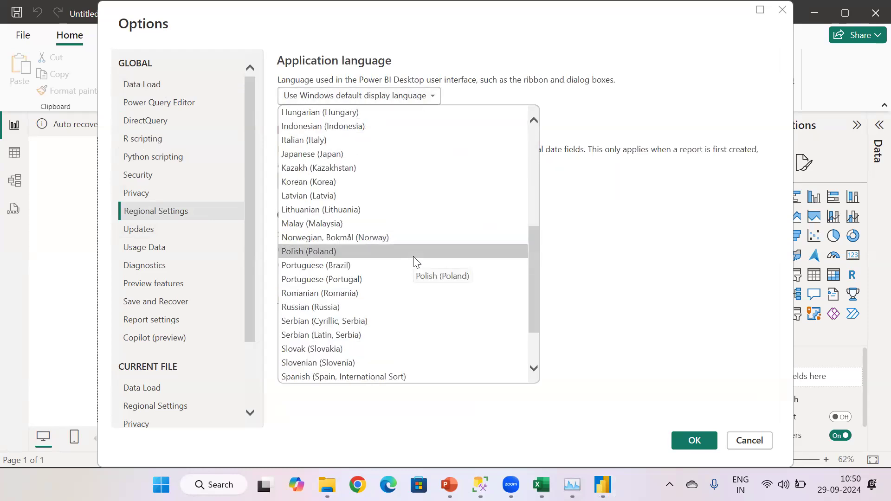
scroll(414, 262, "down", 2)
scroll(413, 260, "up", 8)
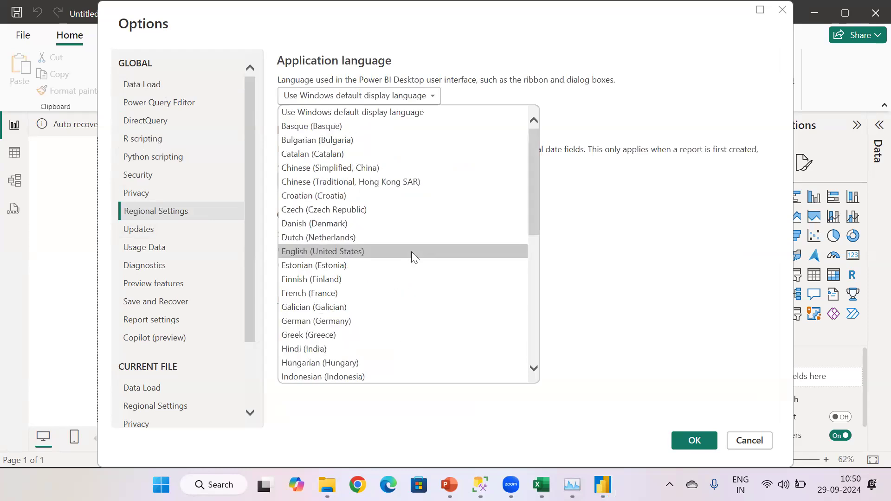
left_click(366, 252)
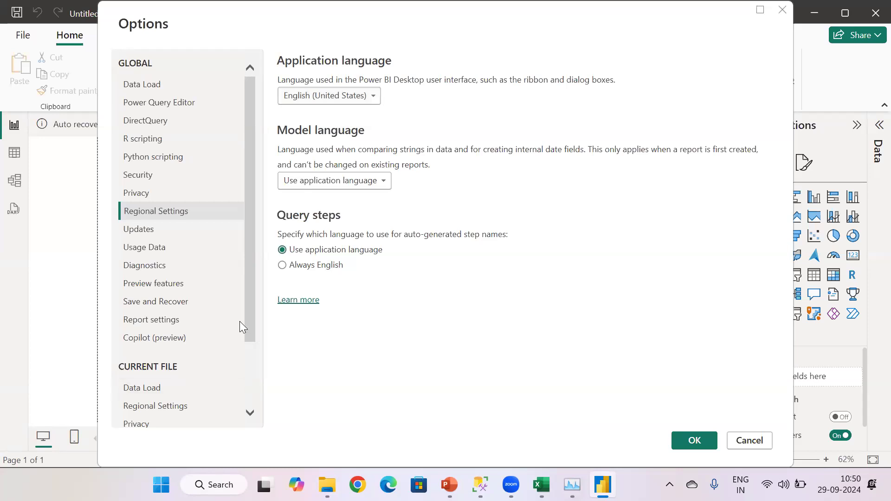
In the current file's Data Load options, turn off importing relationships on first load and autodetecting new relationships after data is loaded
left_click(252, 388)
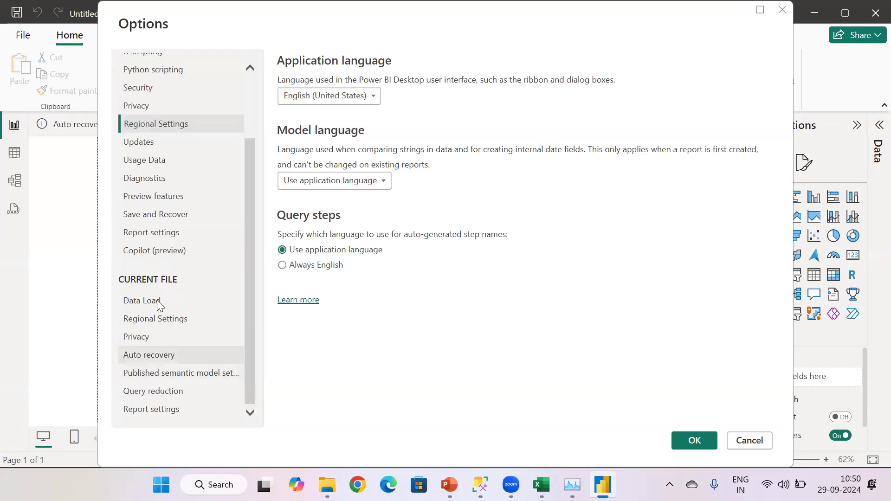
left_click(160, 306)
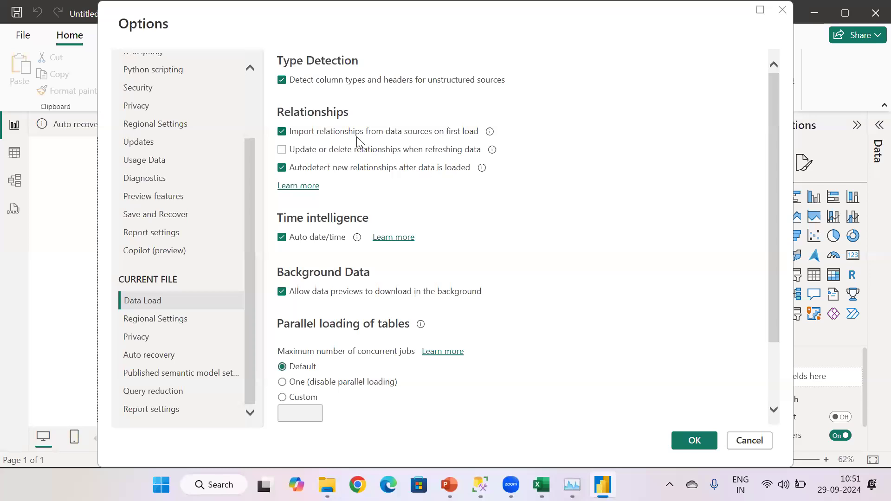
left_click(282, 132)
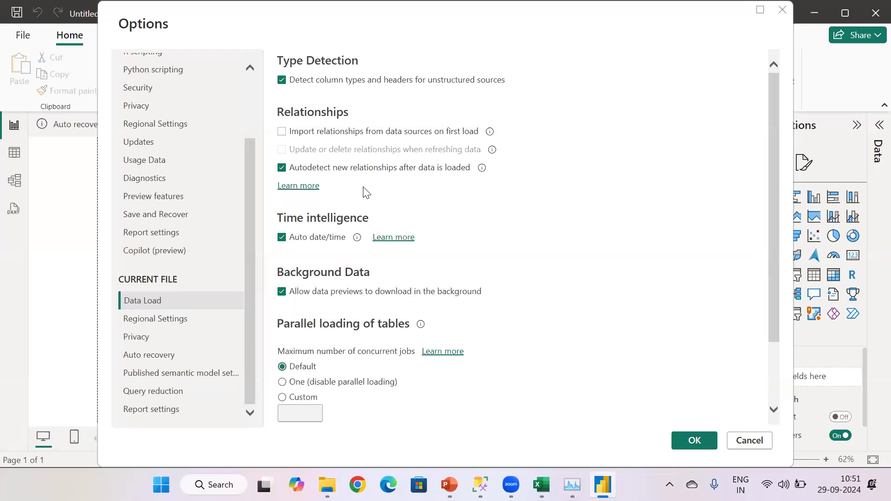
left_click(282, 168)
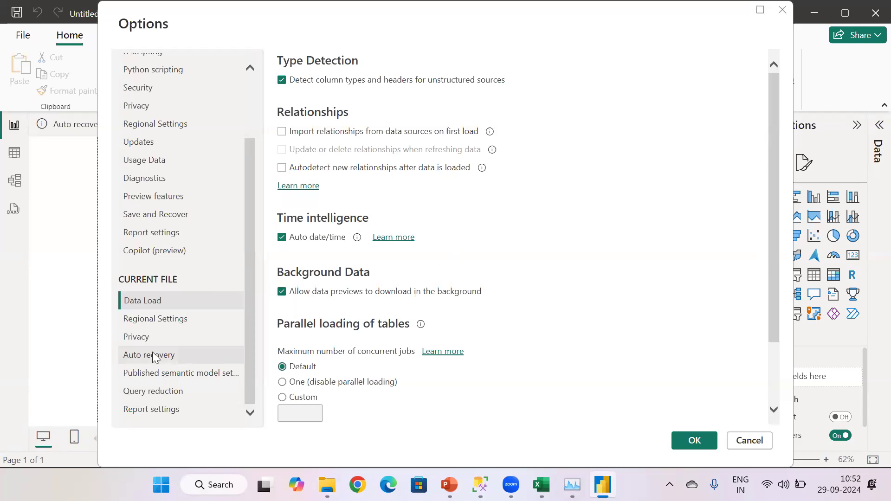
Set the current file's locale for import to English (United States), apply the options and acknowledge the restart notice
left_click(218, 318)
left_click(435, 101)
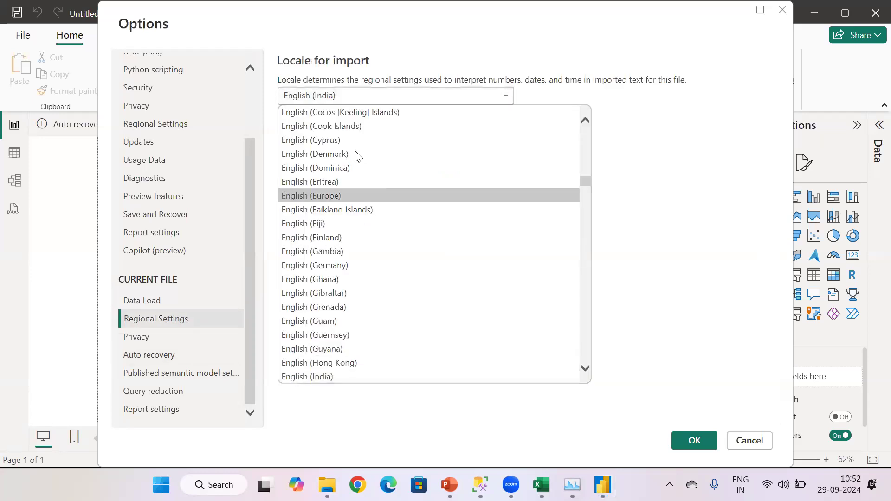
scroll(363, 295, "down", 3)
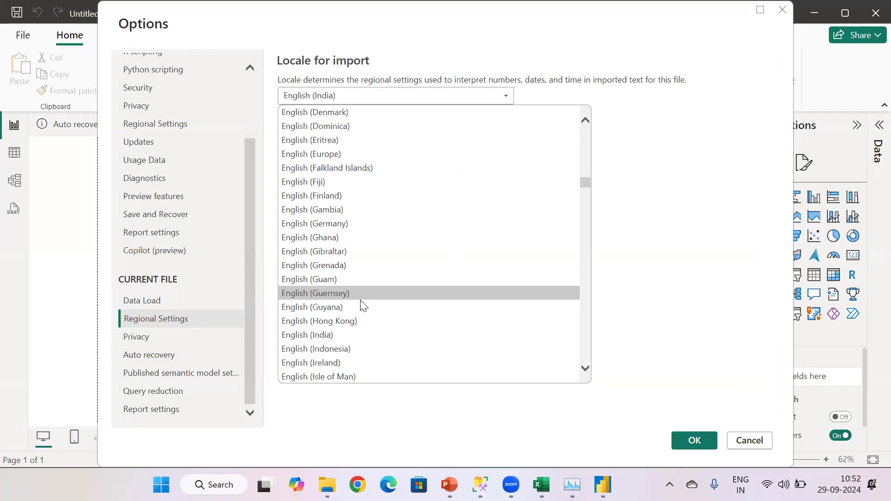
scroll(359, 303, "down", 3)
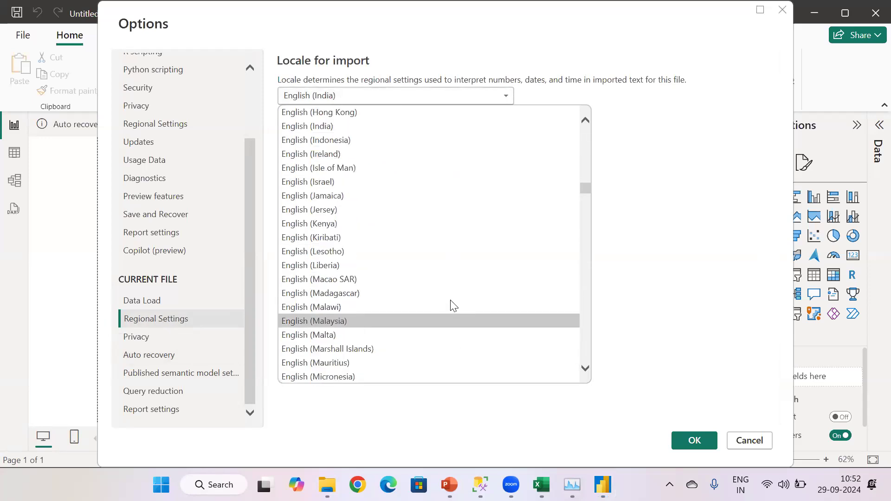
scroll(367, 304, "down", 5)
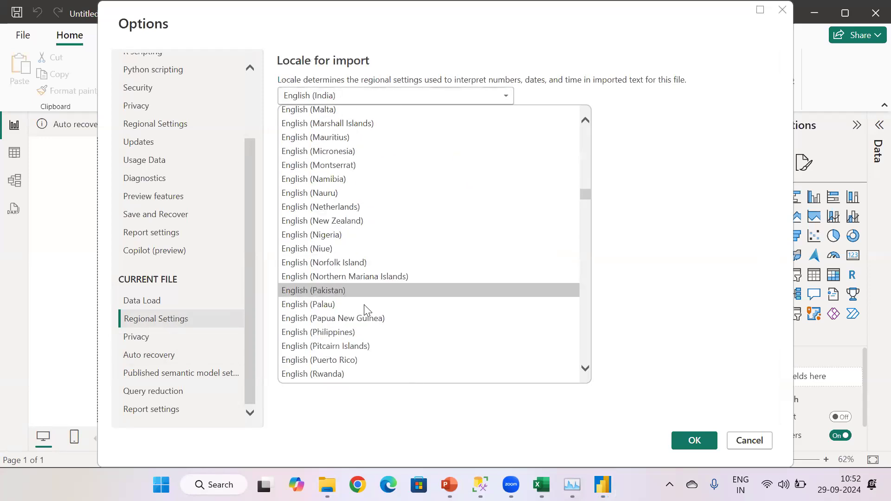
scroll(364, 306, "down", 8)
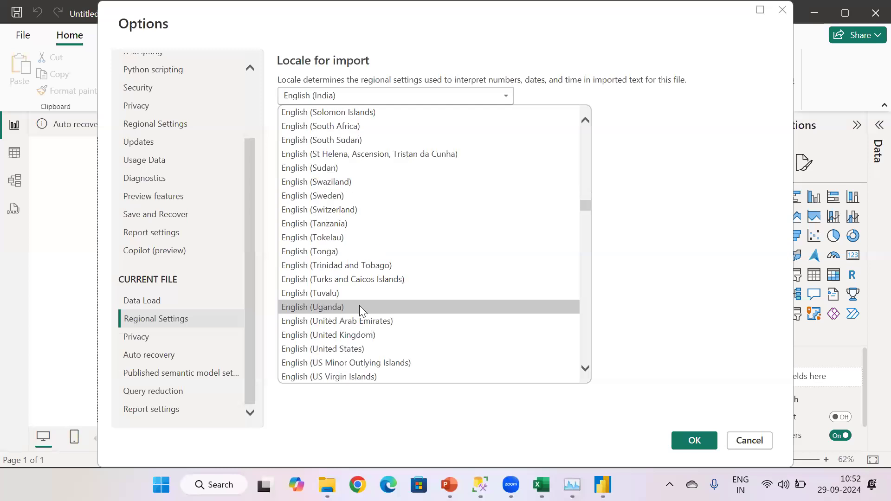
left_click(360, 349)
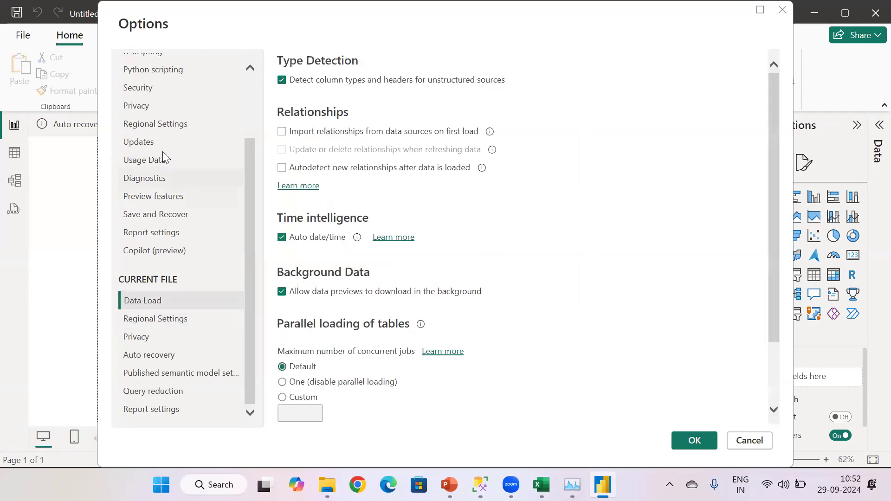
scroll(163, 116, "up", 3)
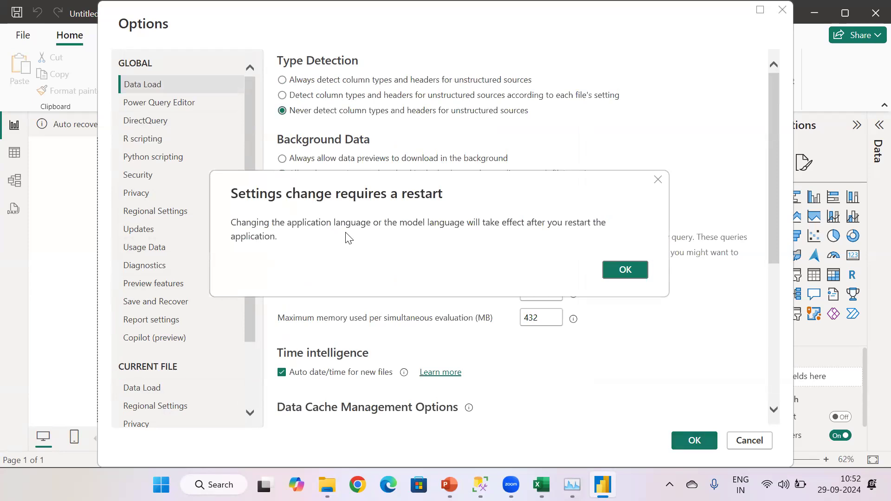
left_click(610, 271)
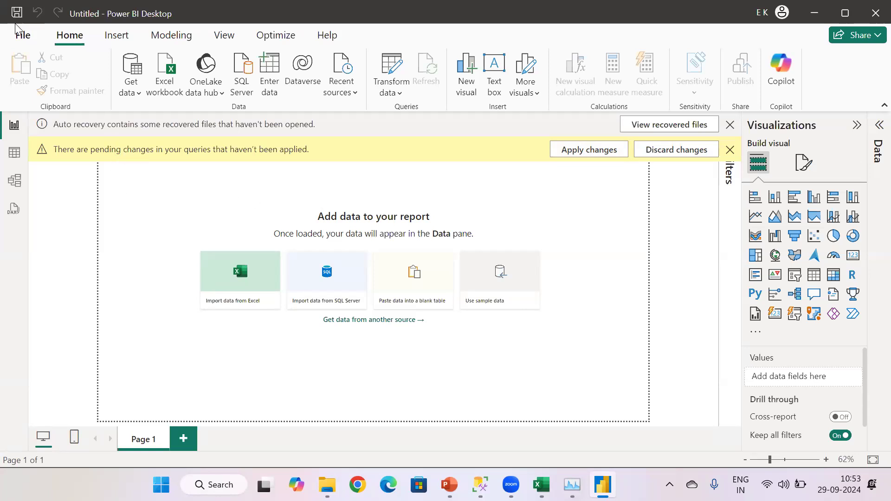
Look at the recent folders offered for saving the report as a new file, and return to the report without saving
left_click(24, 36)
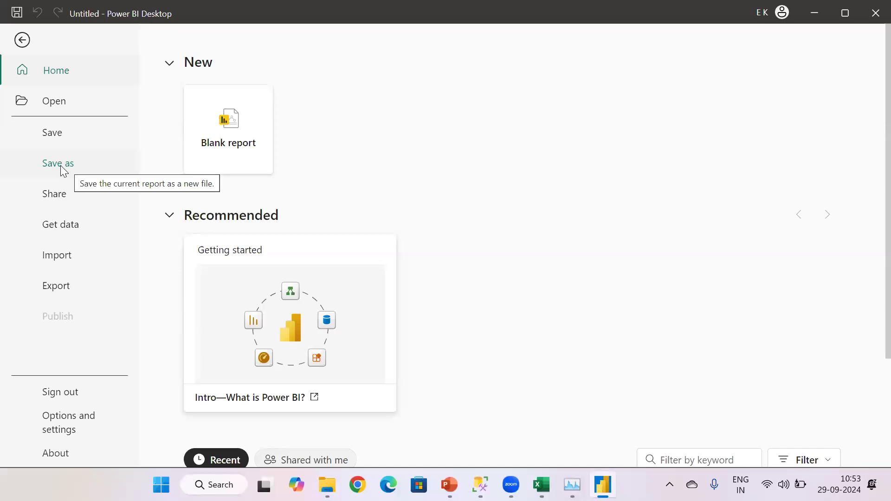
left_click(61, 167)
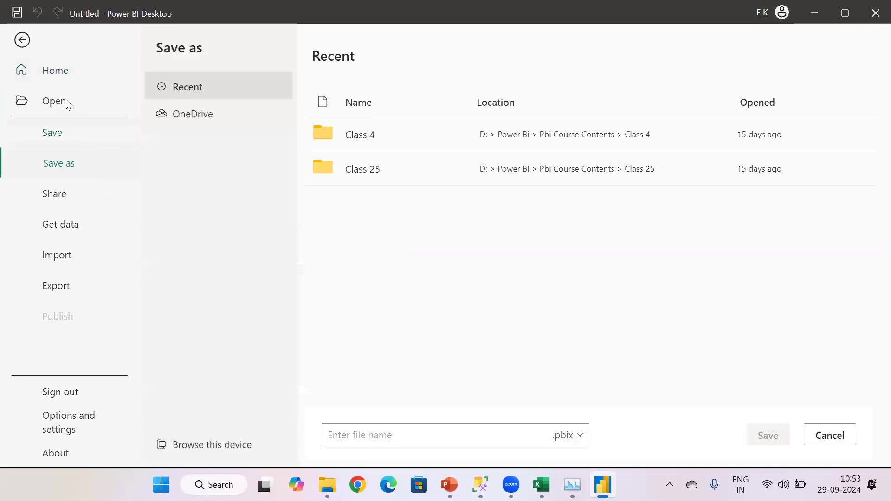
left_click(53, 77)
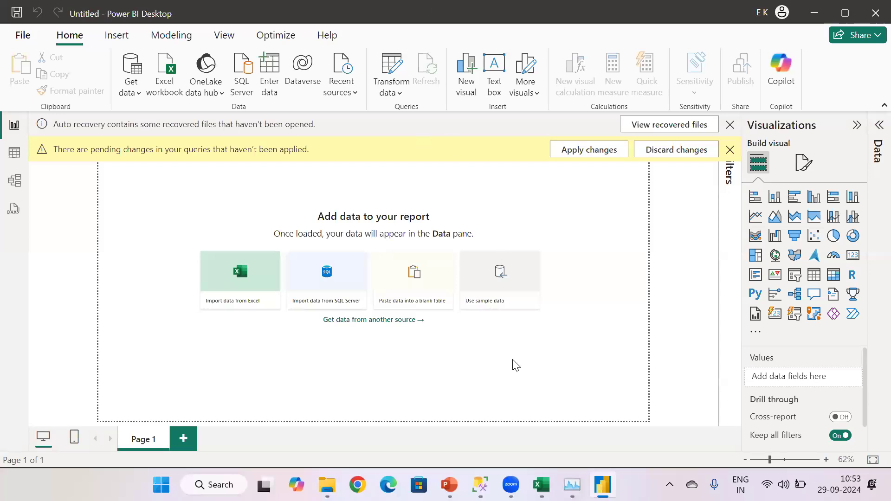
mouse_move(511, 484)
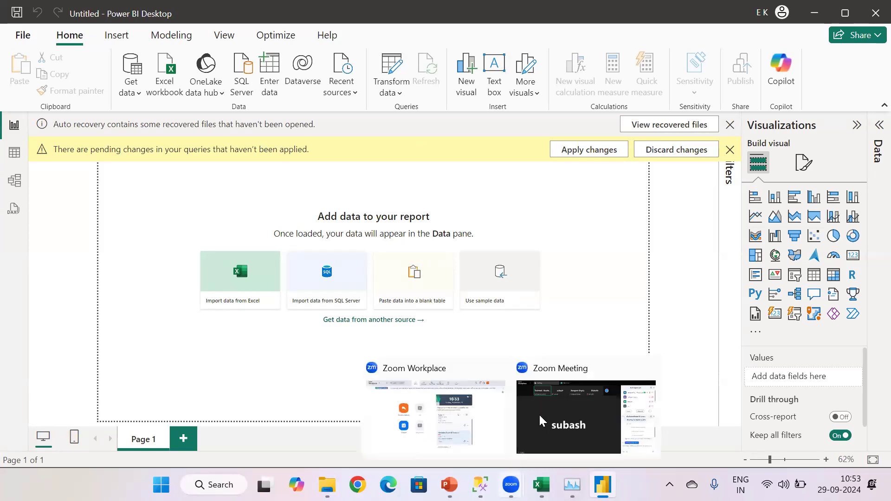
left_click(539, 416)
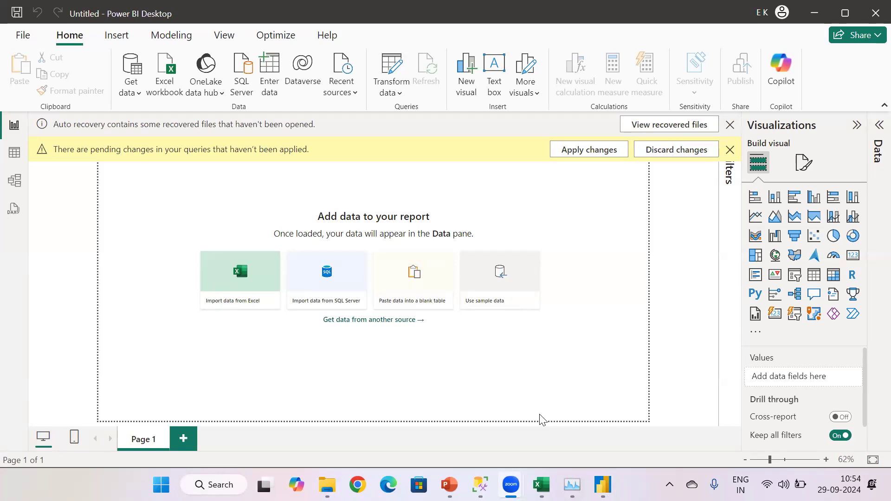
mouse_move(327, 484)
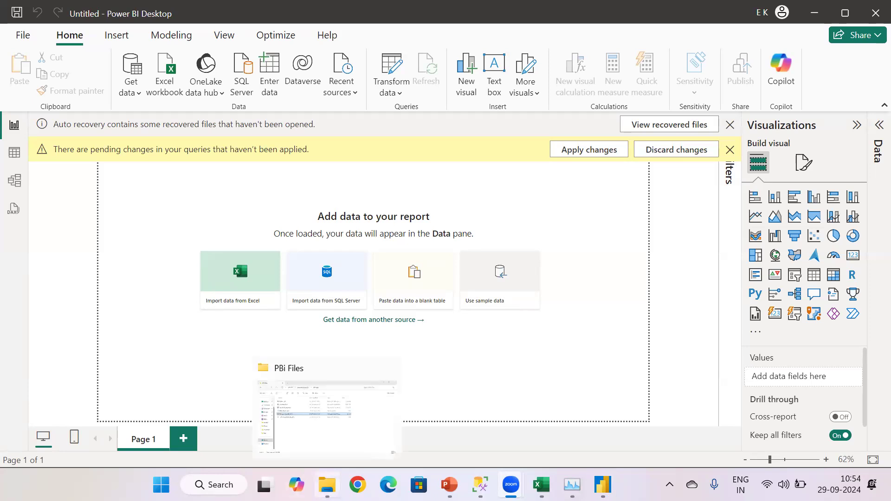
mouse_move(603, 484)
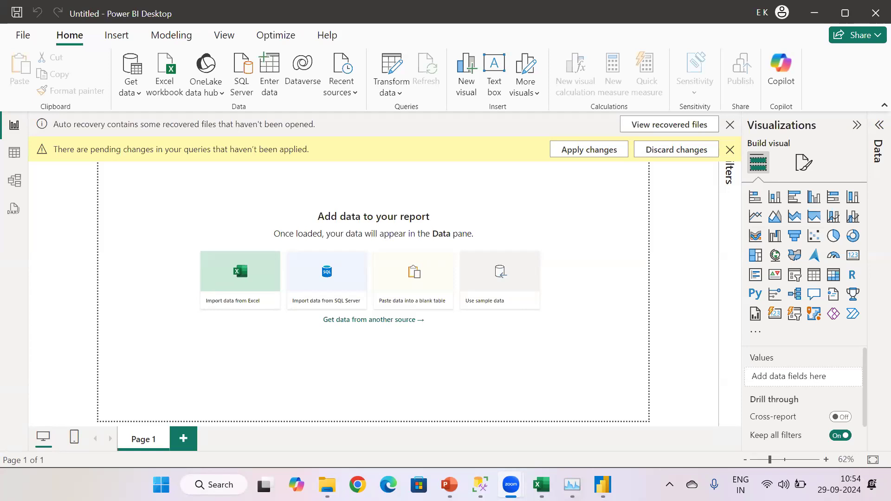
mouse_move(541, 484)
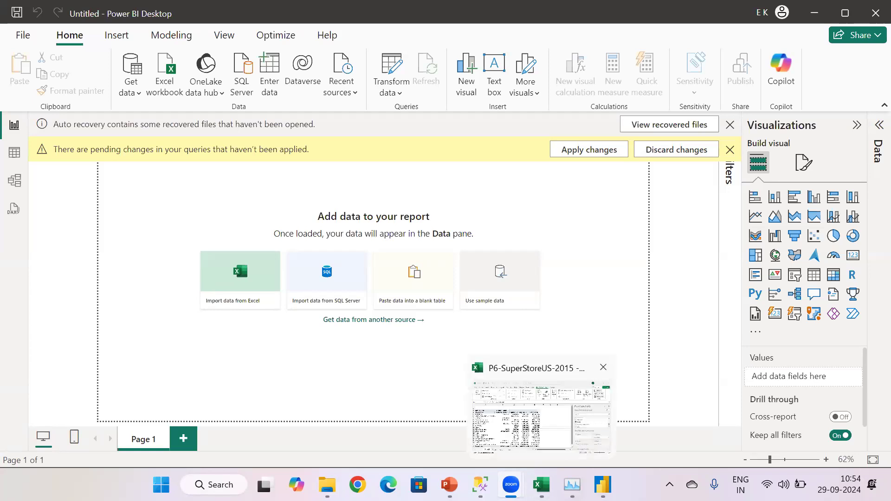